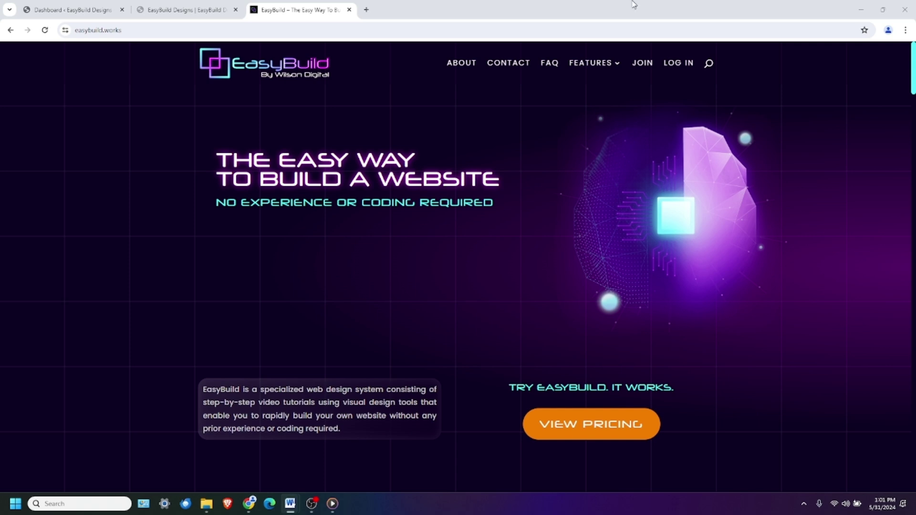
left_click(59, 11)
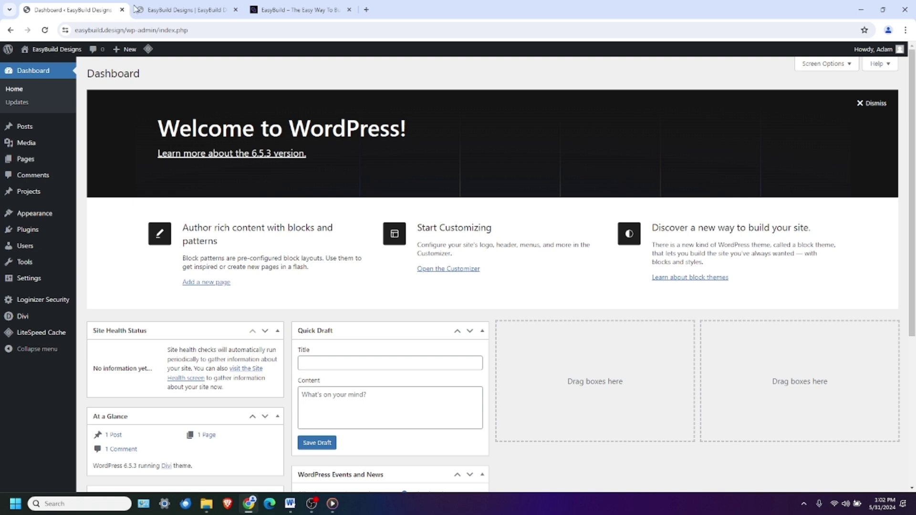
left_click(168, 11)
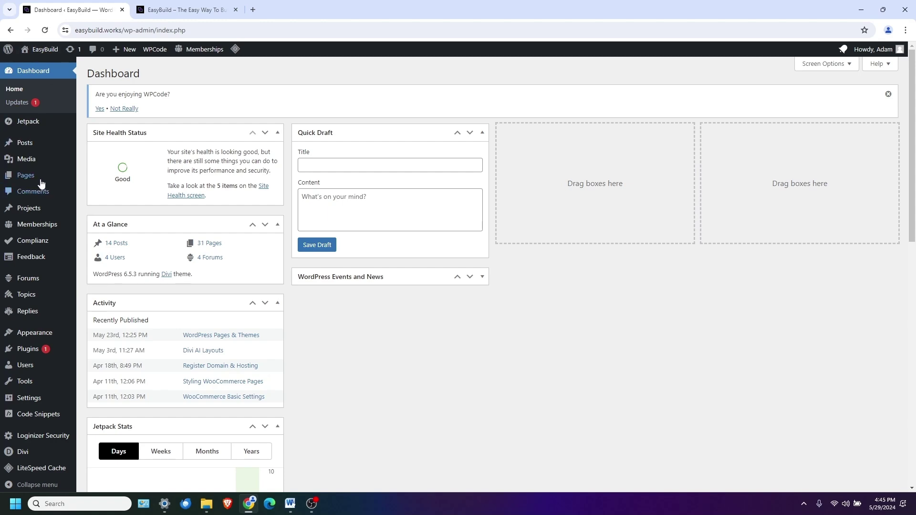
Add a new WordPress page titled "Demo 1".
mouse_move(32, 180)
left_click(93, 178)
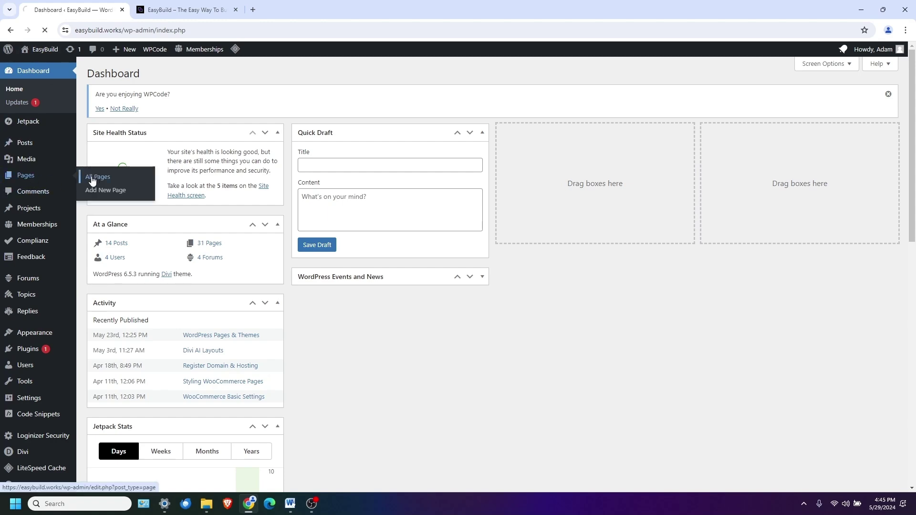
left_click(150, 75)
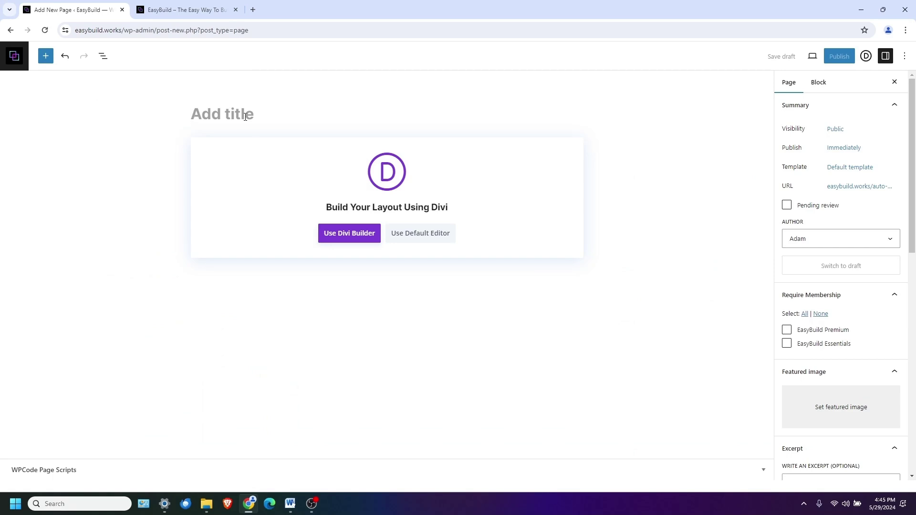
type("Demo 1")
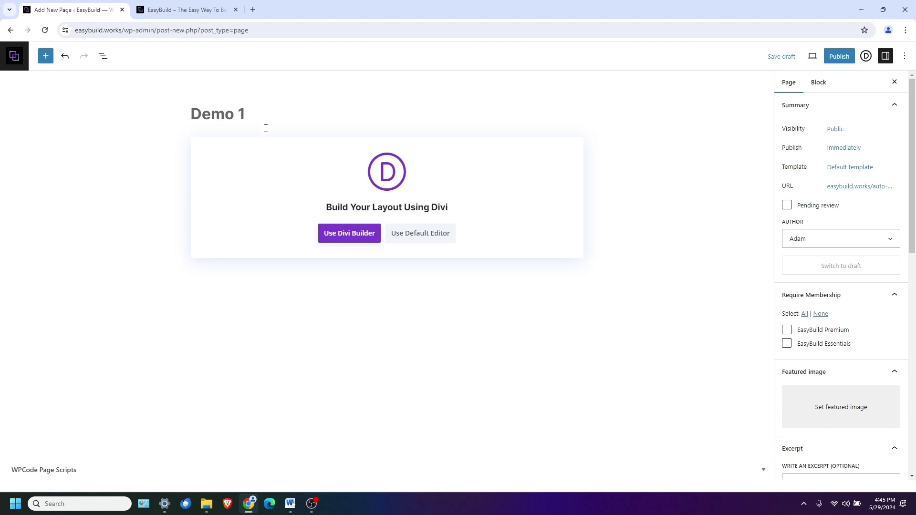
Start a Build With AI layout in Divi Builder, describing the page as "Create a home page for my interior design business.".
left_click(336, 237)
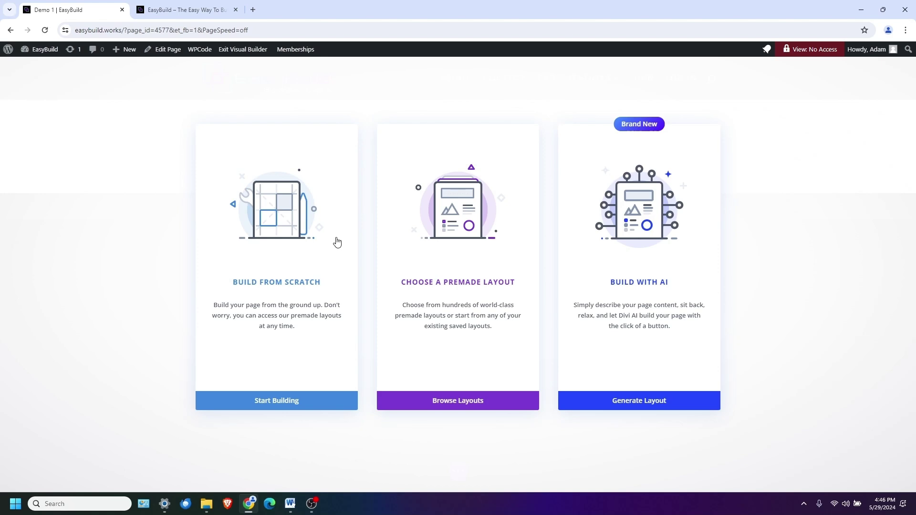
left_click(656, 264)
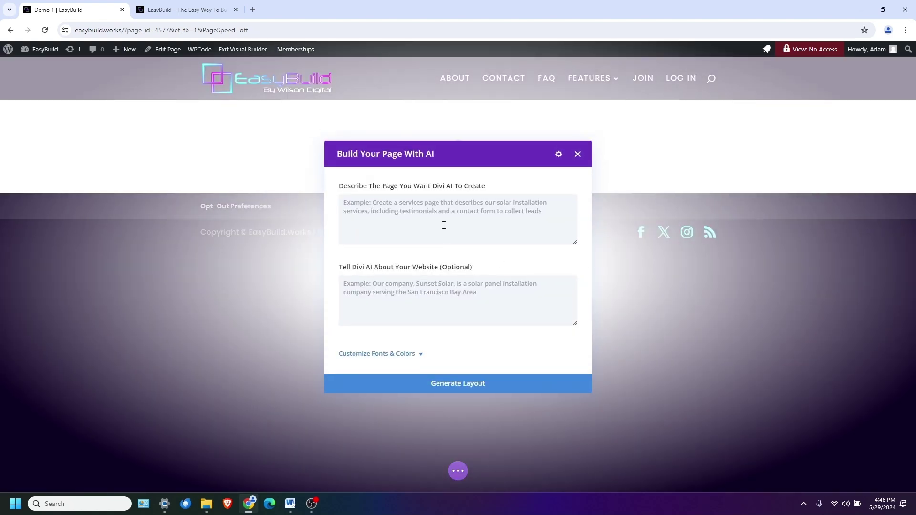
left_click(440, 210)
key("alt+Tab")
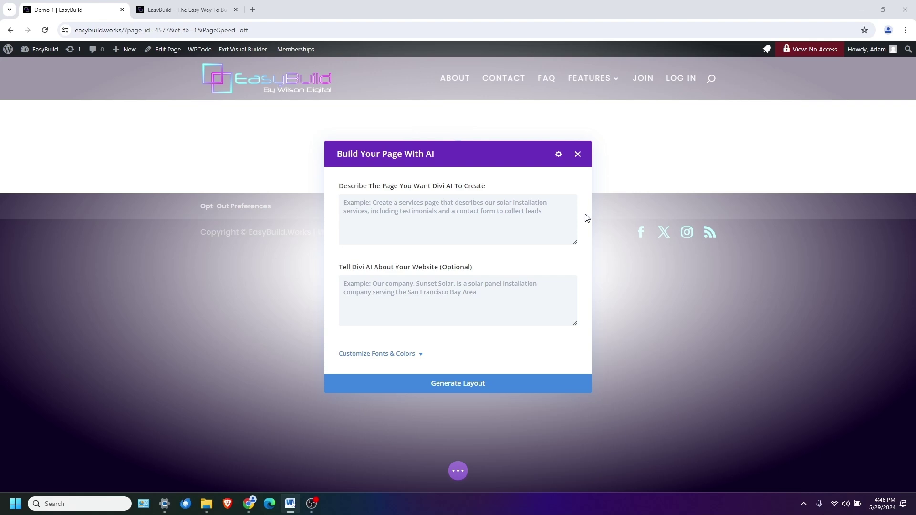
left_click(390, 210)
type("Create a home page for my interior design business.")
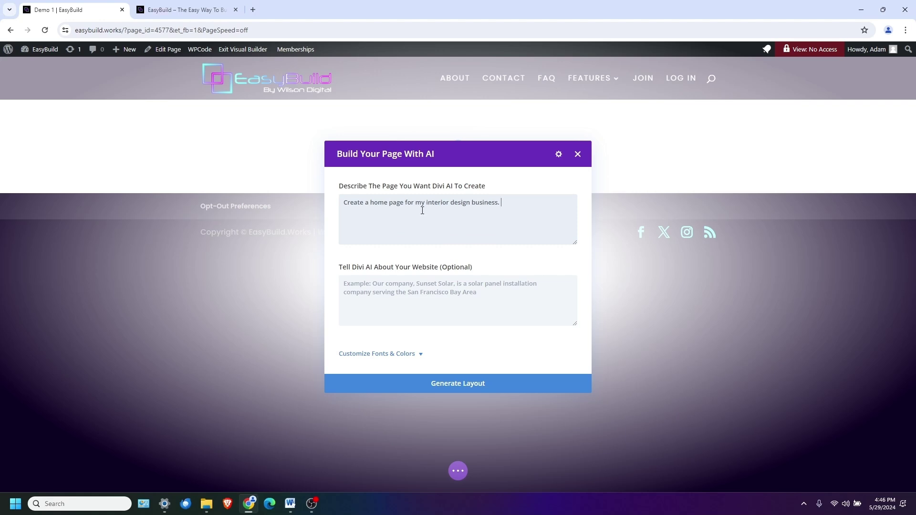
Fill in the website info with "Jane Doe Interior Designs has been serving the residential market in Wichita, KS and the surrounding area for over 10 years.".
key("alt+Tab")
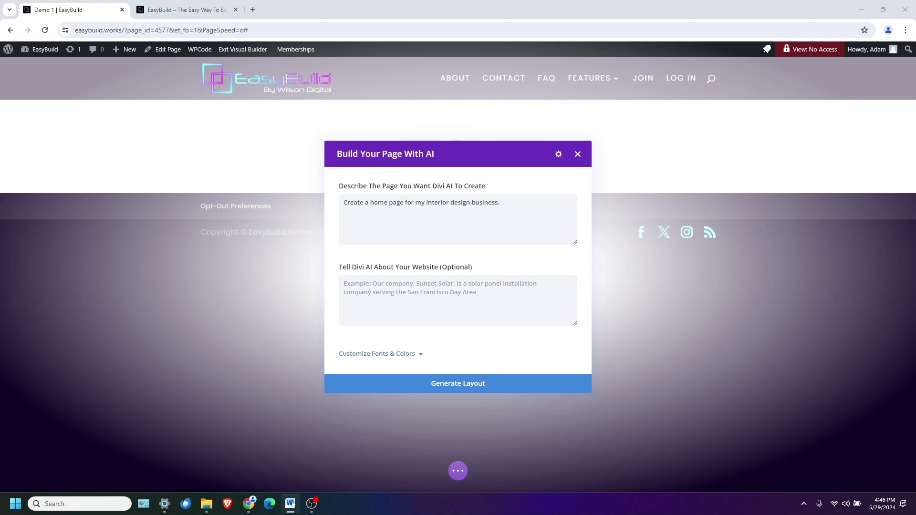
key("alt+Tab")
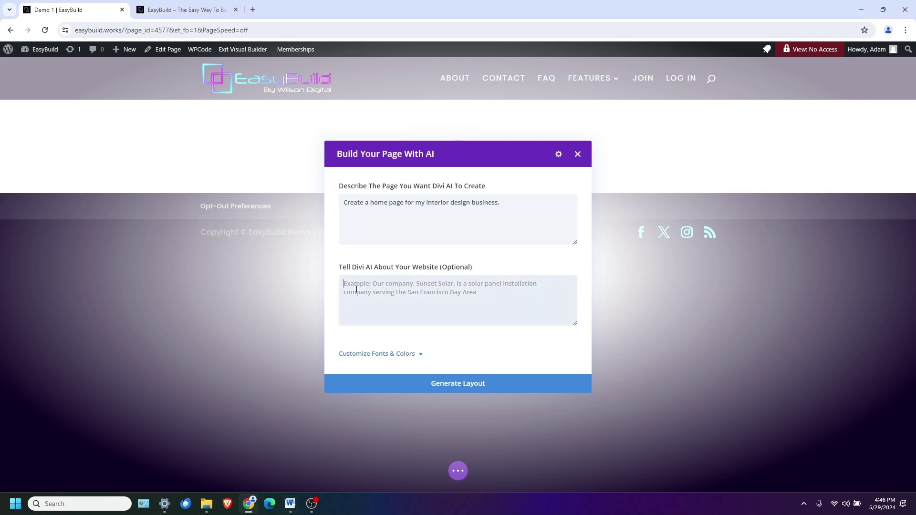
left_click(339, 292)
type("Jane Doe Interior Designs has been serving the residential market in Wichita, KS and the surrounding area for over 10 years.")
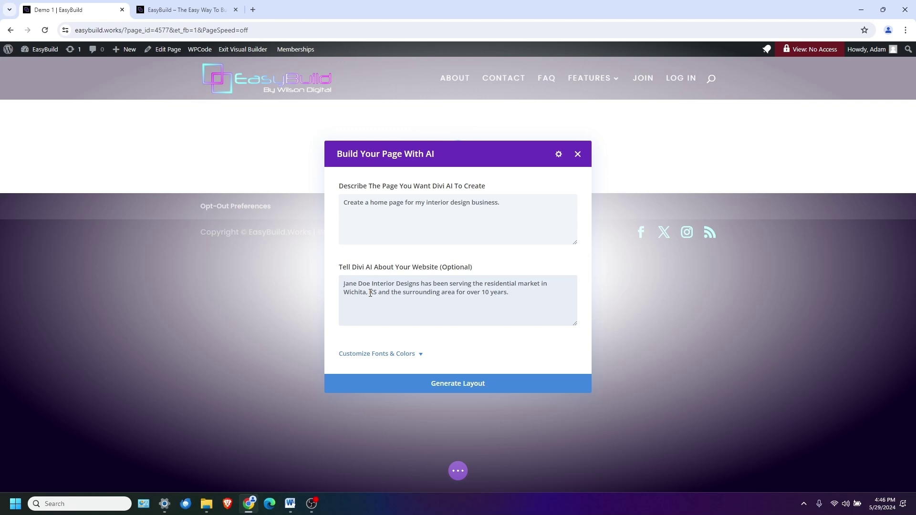
Expand the font and color options and append to the page description "Include a slideshow section to showcase designs, along with a customer testimonial section and contact form.".
left_click(403, 358)
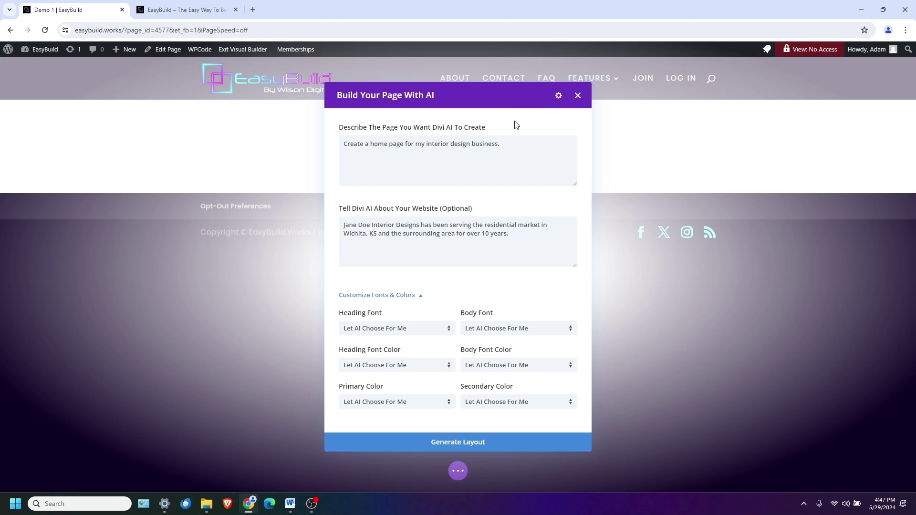
left_click(507, 147)
left_click(292, 504)
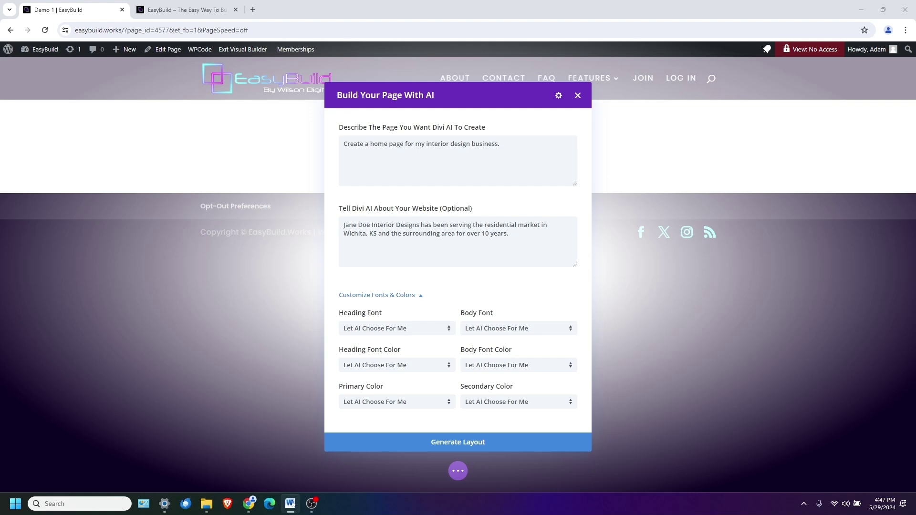
key("alt+Tab")
type("Include a slideshow section to showcase designs, along with a customer testimonial section and contact form.")
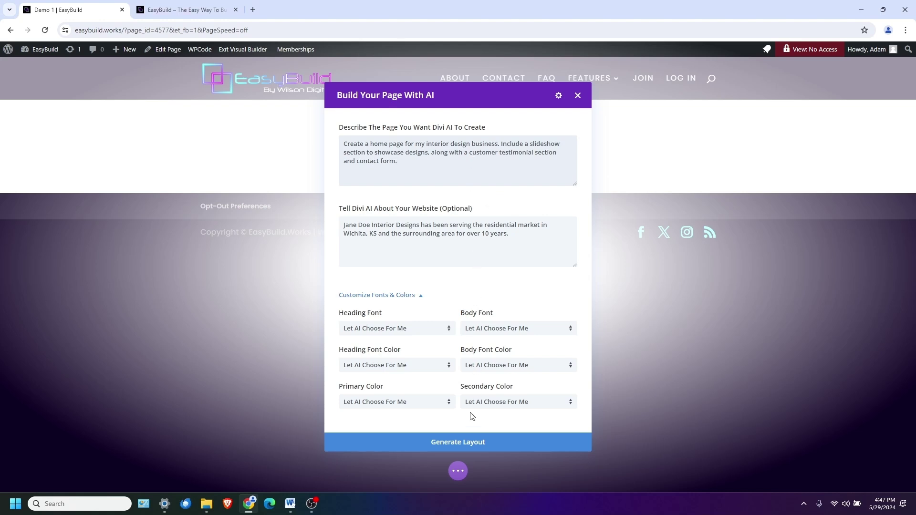
Generate the AI layout and decline saving its fonts and colors for future Divi AI layouts.
left_click(455, 443)
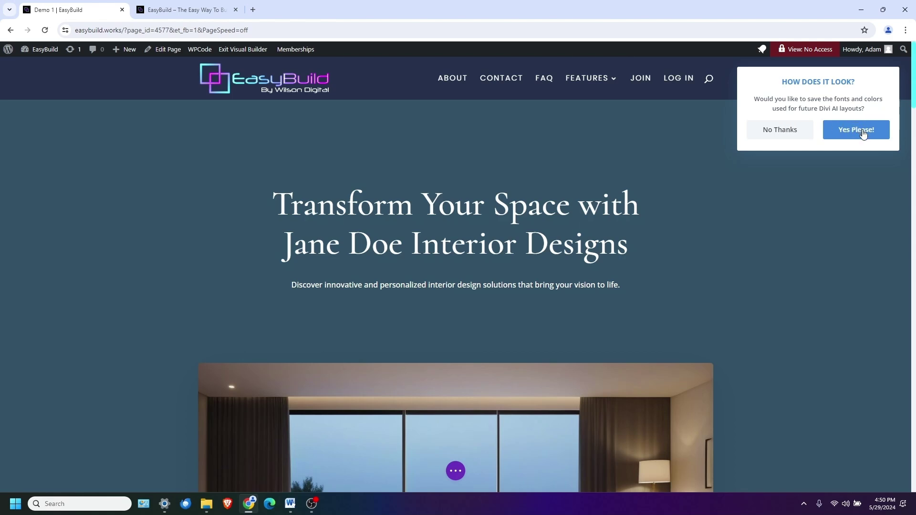
left_click(800, 135)
Review the generated home page from the hero section through the portfolio gallery, client testimonials, contact form and consultation section.
scroll(790, 250, "down", 4)
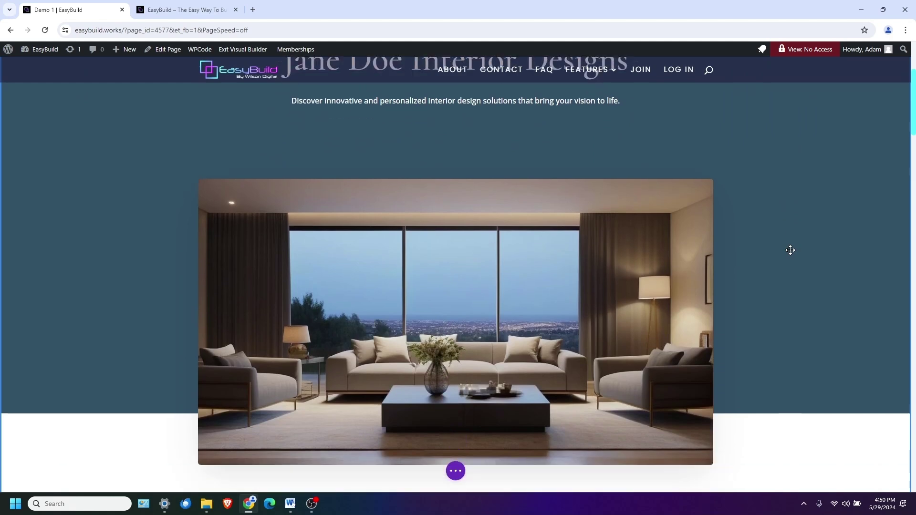
scroll(790, 250, "down", 3)
scroll(790, 250, "up", 3)
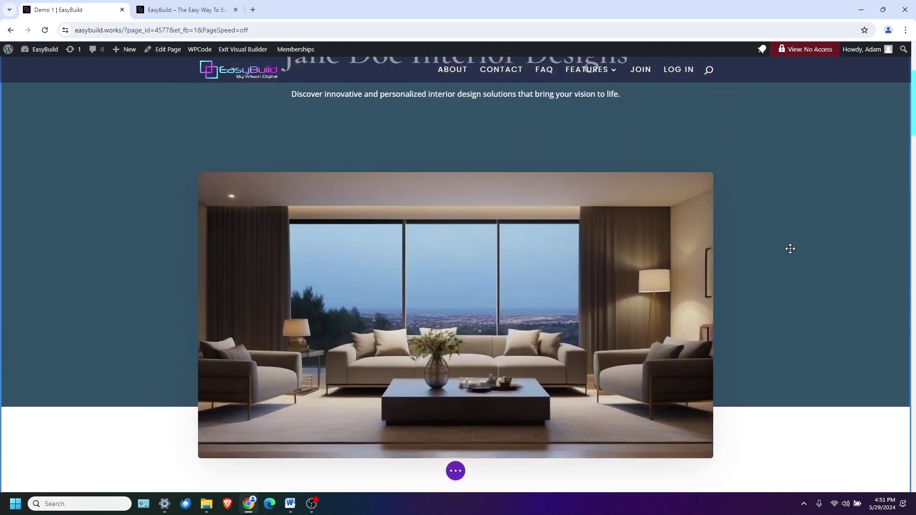
scroll(790, 249, "down", 2)
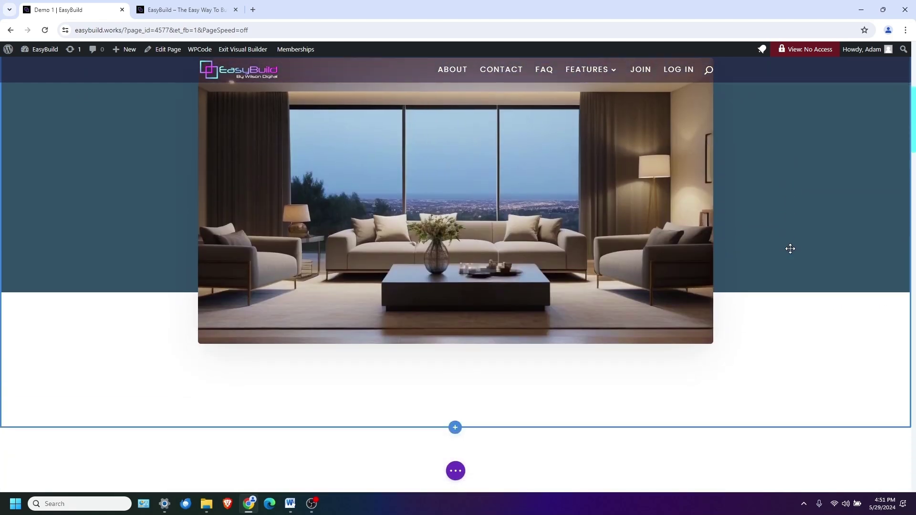
scroll(790, 248, "down", 8)
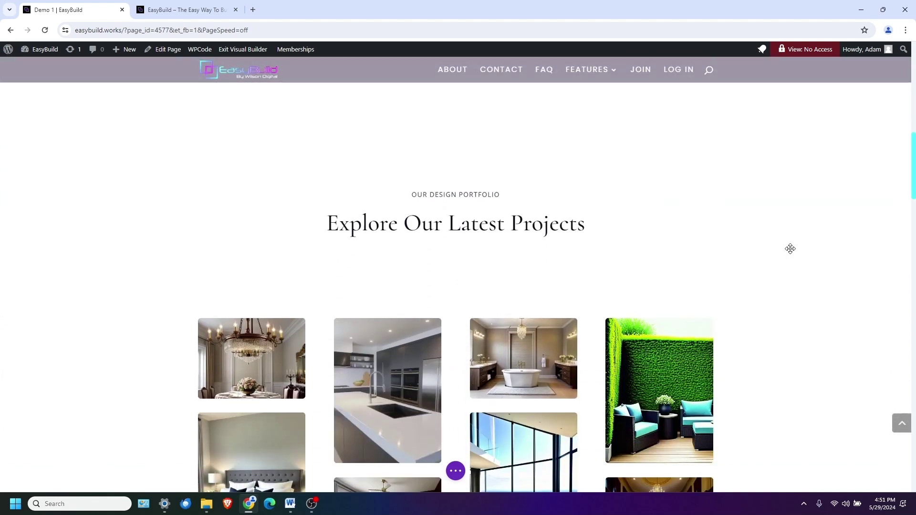
scroll(790, 249, "down", 3)
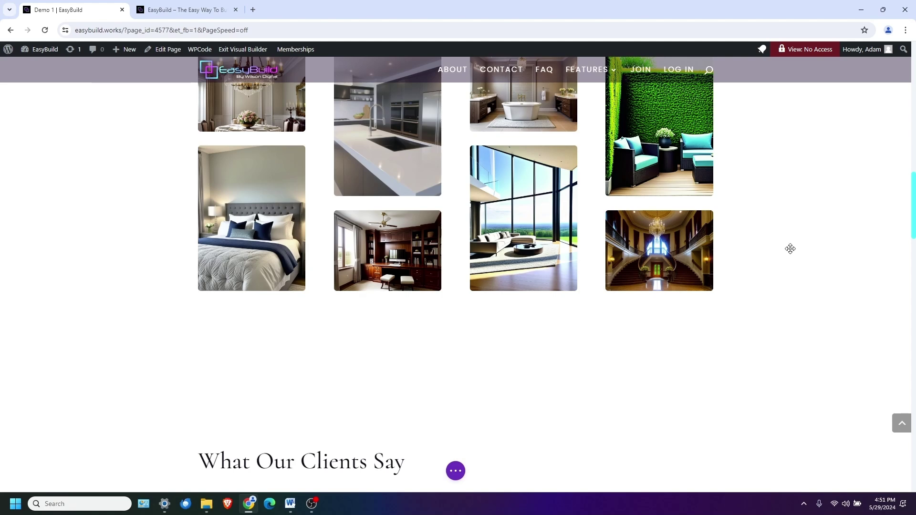
scroll(790, 248, "down", 4)
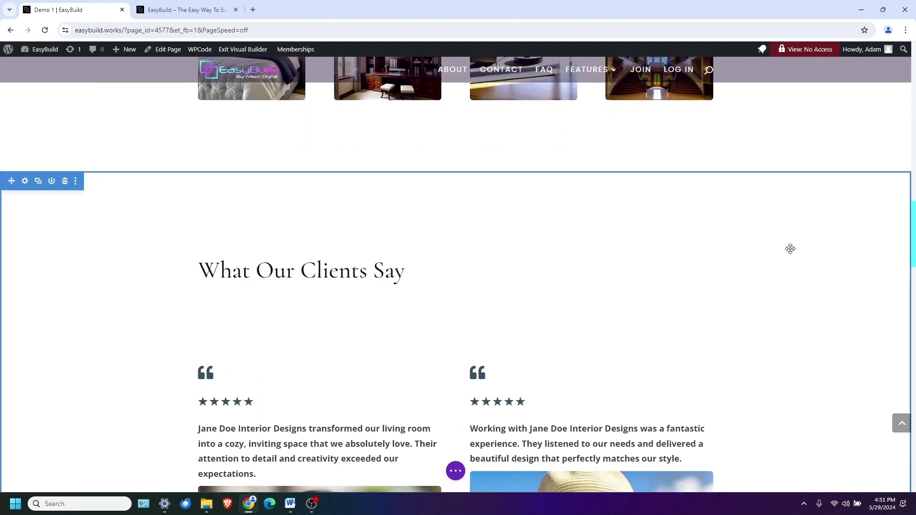
scroll(790, 248, "down", 3)
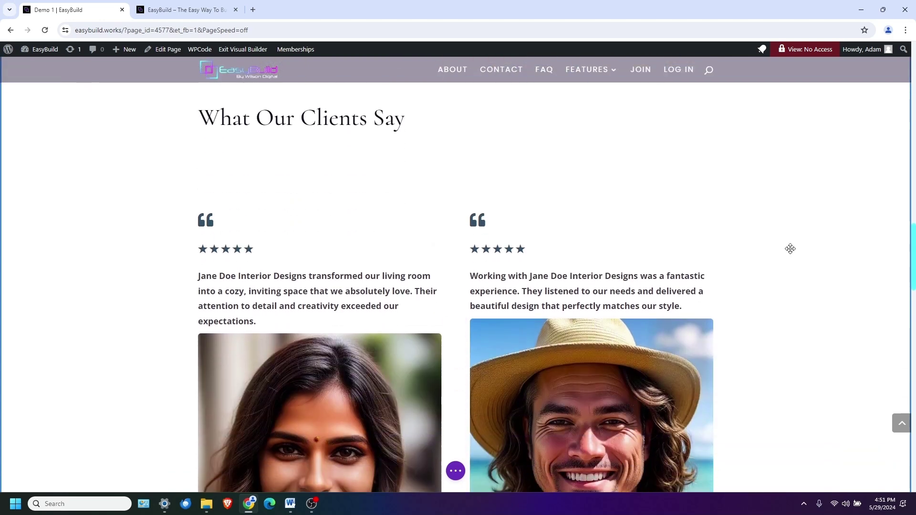
scroll(790, 249, "down", 2)
scroll(790, 249, "down", 1)
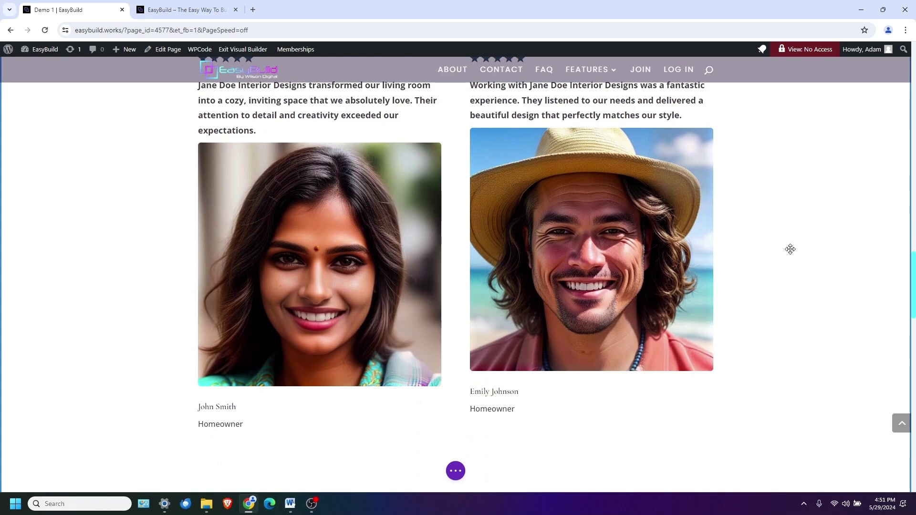
scroll(790, 249, "down", 5)
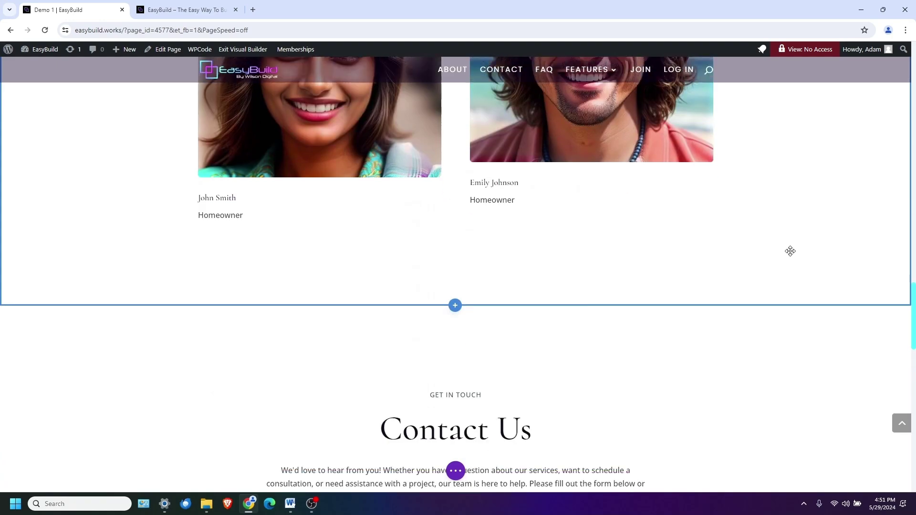
scroll(790, 251, "up", 4)
scroll(790, 251, "up", 3)
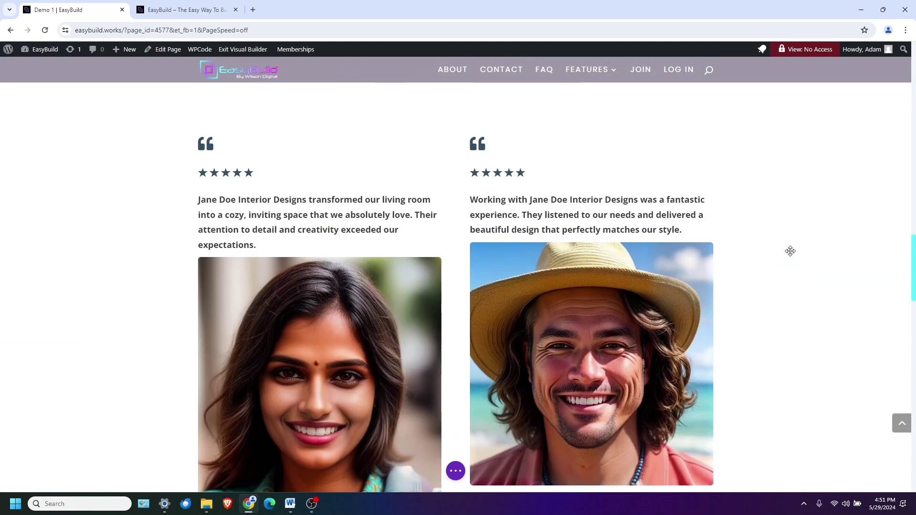
scroll(790, 251, "down", 8)
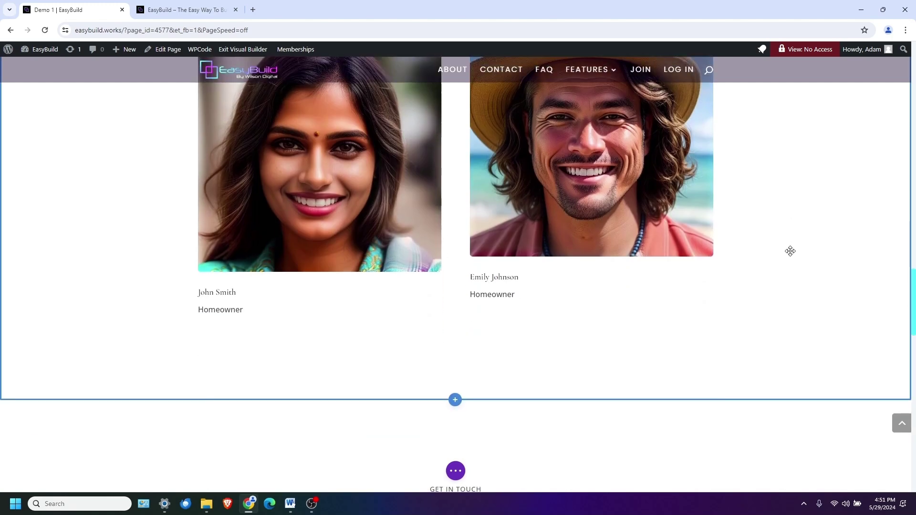
scroll(790, 251, "down", 4)
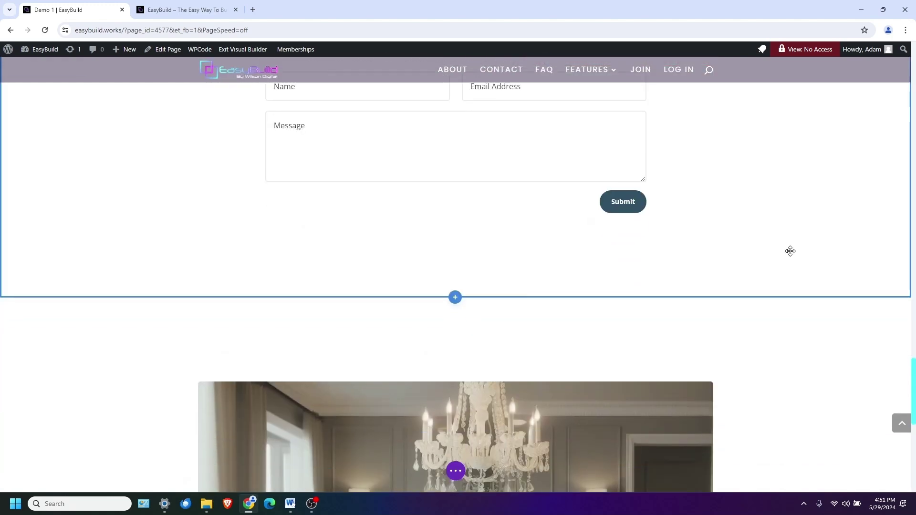
scroll(790, 251, "up", 10)
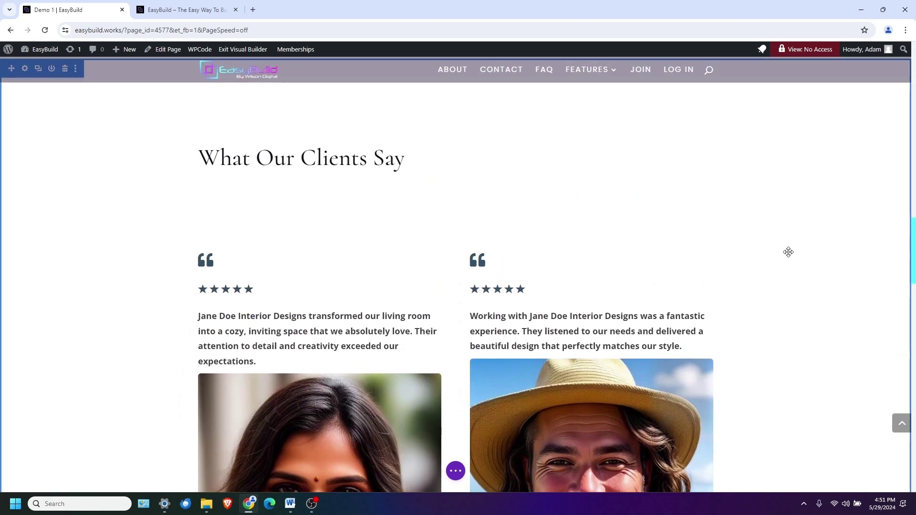
scroll(788, 251, "down", 5)
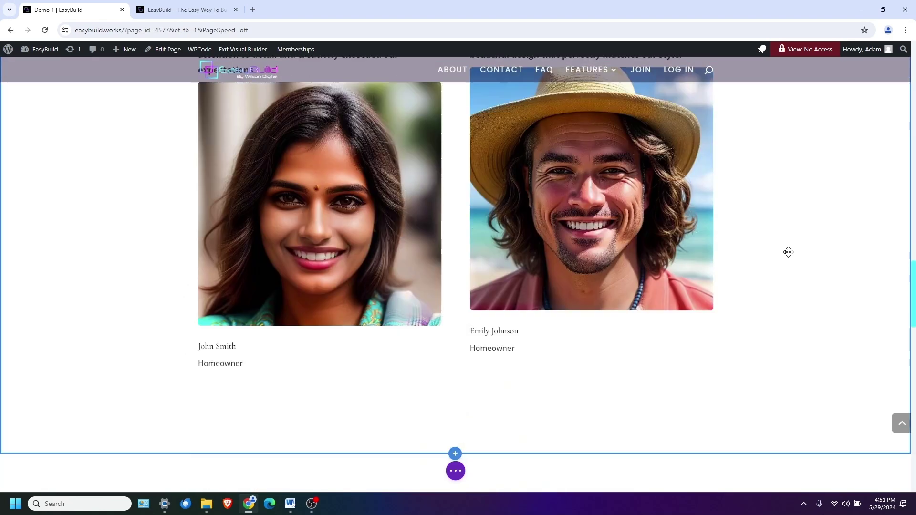
scroll(788, 252, "down", 6)
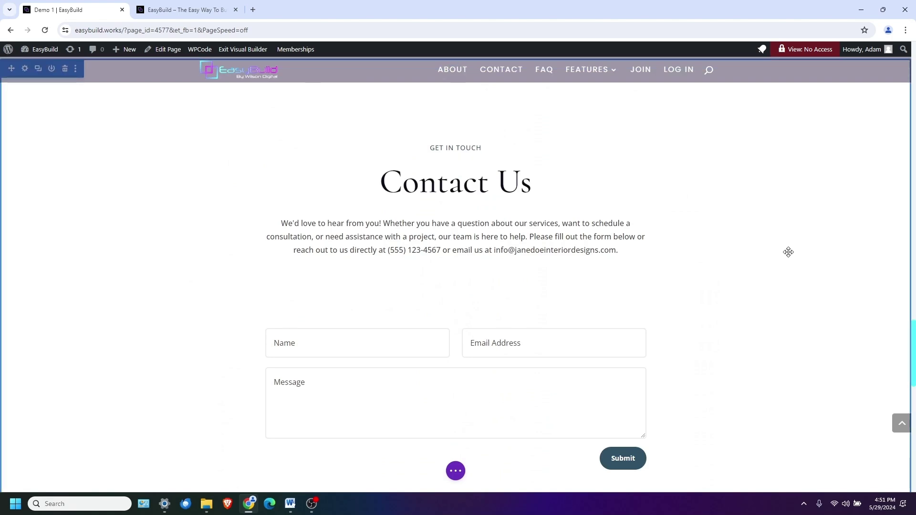
scroll(788, 252, "down", 10)
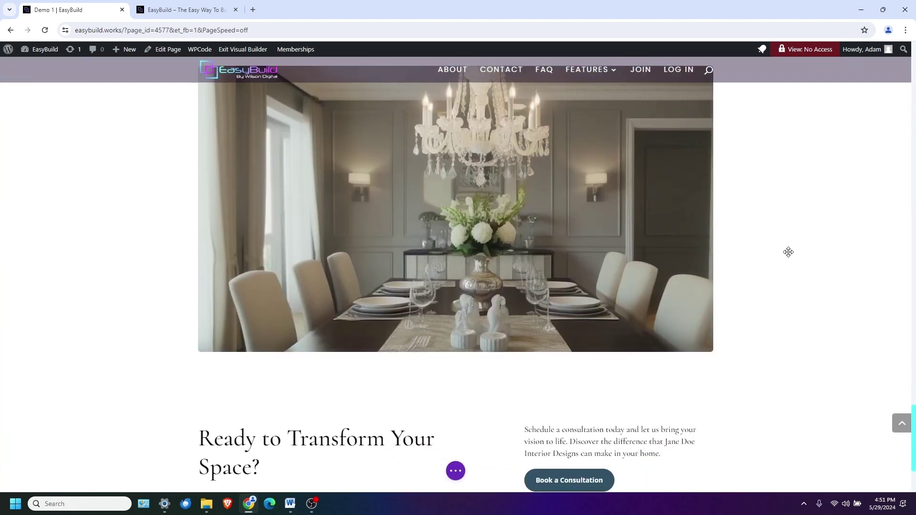
scroll(788, 252, "down", 3)
scroll(788, 251, "up", 20)
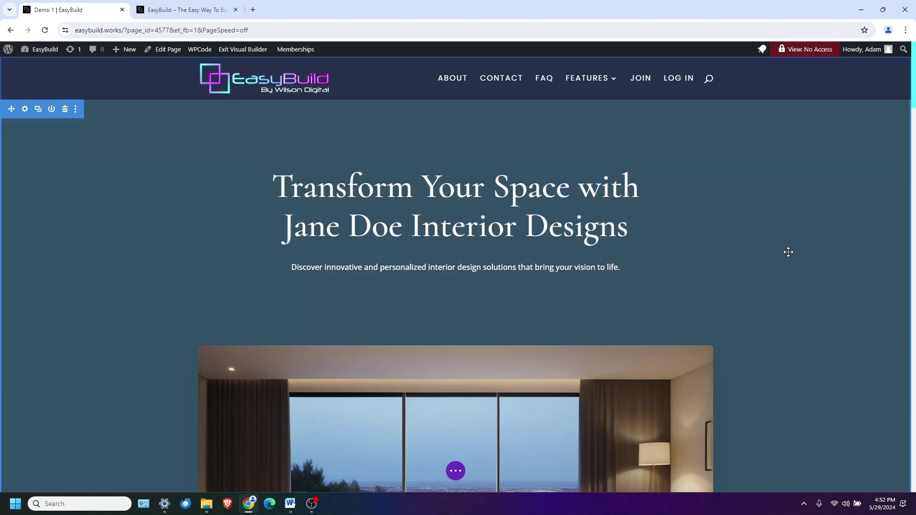
scroll(788, 252, "down", 5)
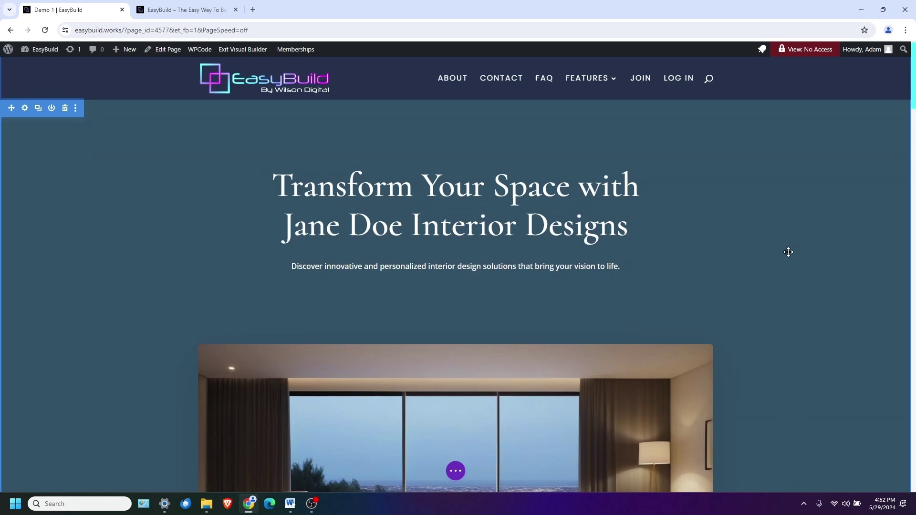
scroll(788, 252, "down", 12)
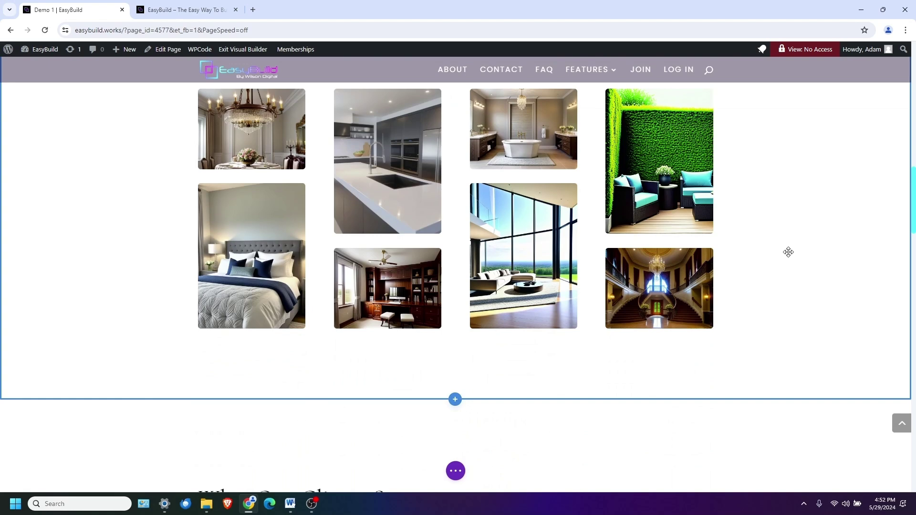
Move the hero heading row below the living room image and return it above the image.
scroll(788, 252, "down", 6)
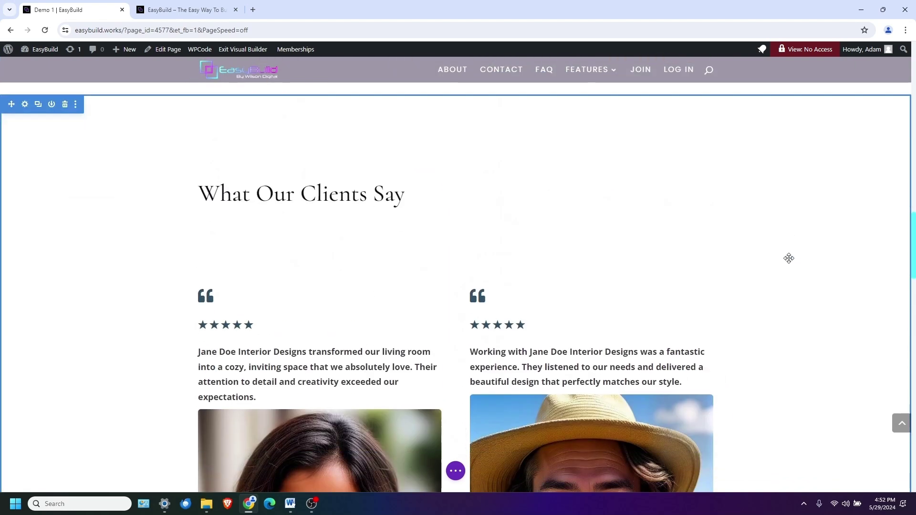
scroll(788, 258, "down", 3)
scroll(789, 258, "up", 10)
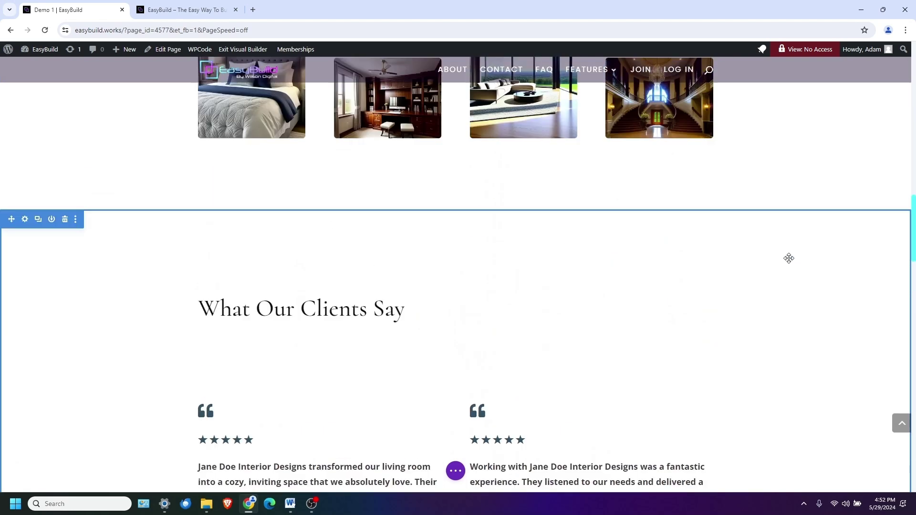
scroll(789, 258, "up", 10)
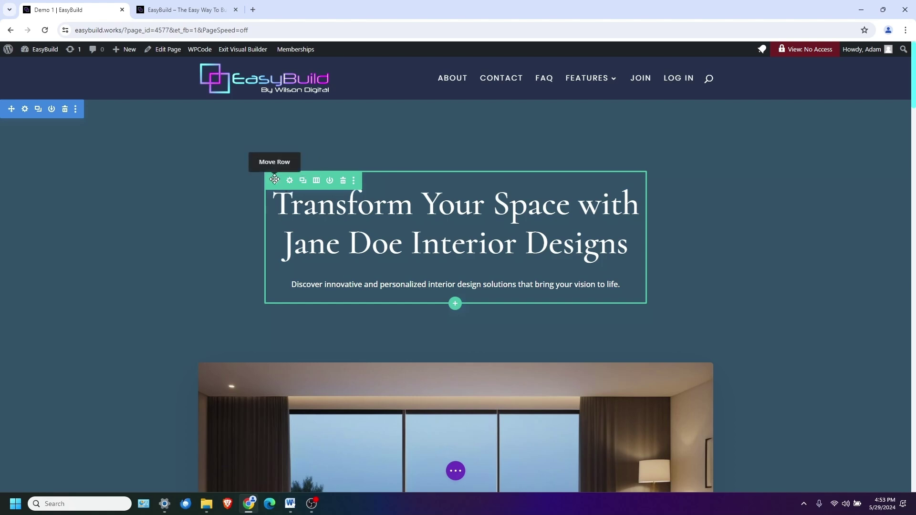
left_click_drag(274, 179, 353, 170)
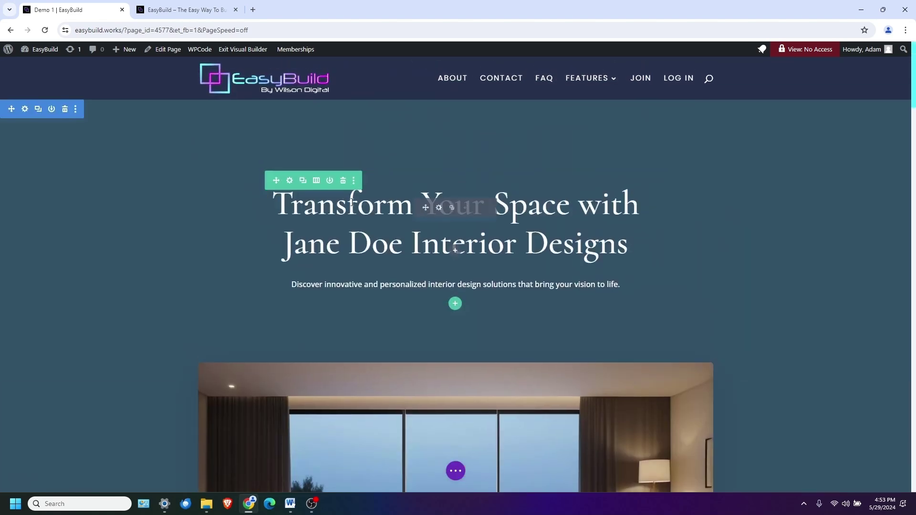
left_click_drag(276, 180, 286, 344)
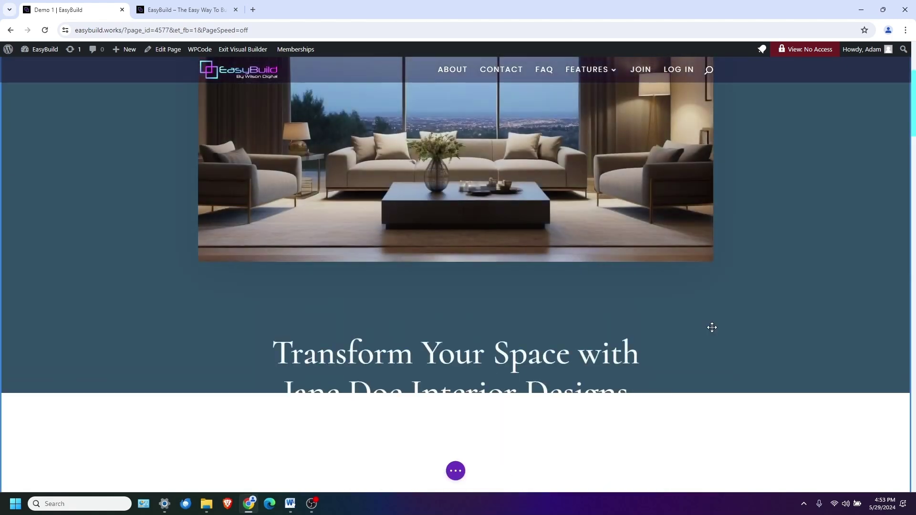
mouse_move(278, 330)
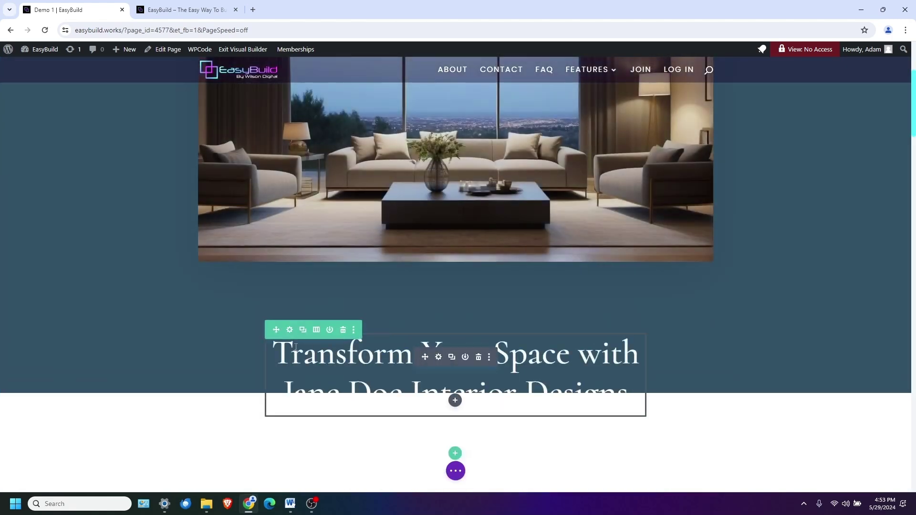
left_click_drag(278, 329, 307, 113)
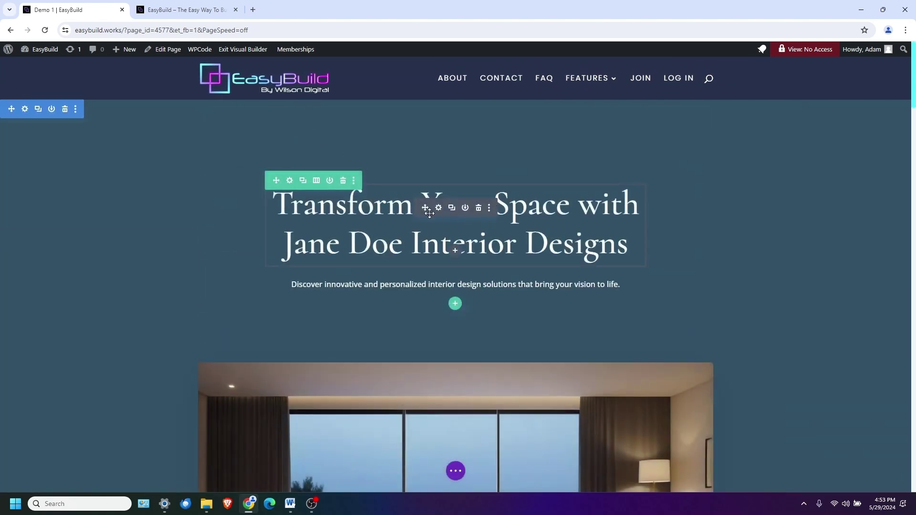
Examine the content settings of the hero heading, selecting its heading text, and close them without saving.
left_click(438, 209)
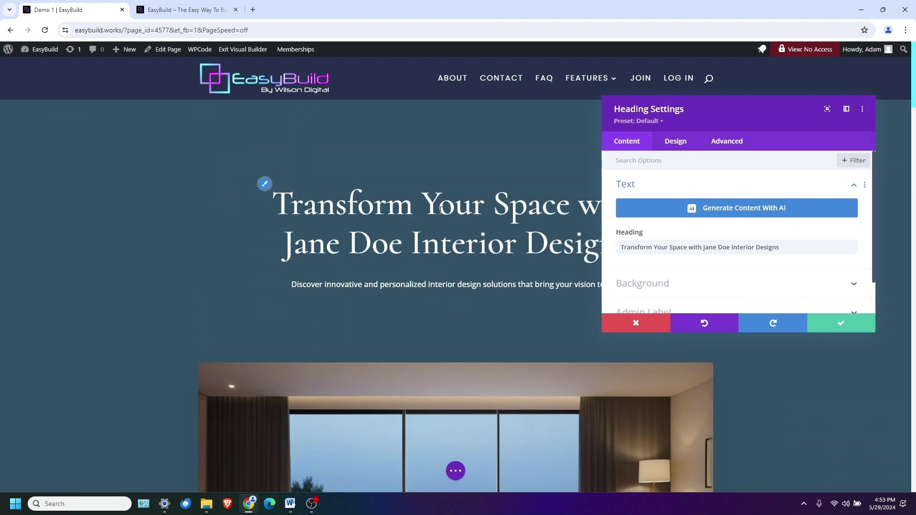
left_click_drag(783, 248, 622, 250)
scroll(720, 262, "down", 2)
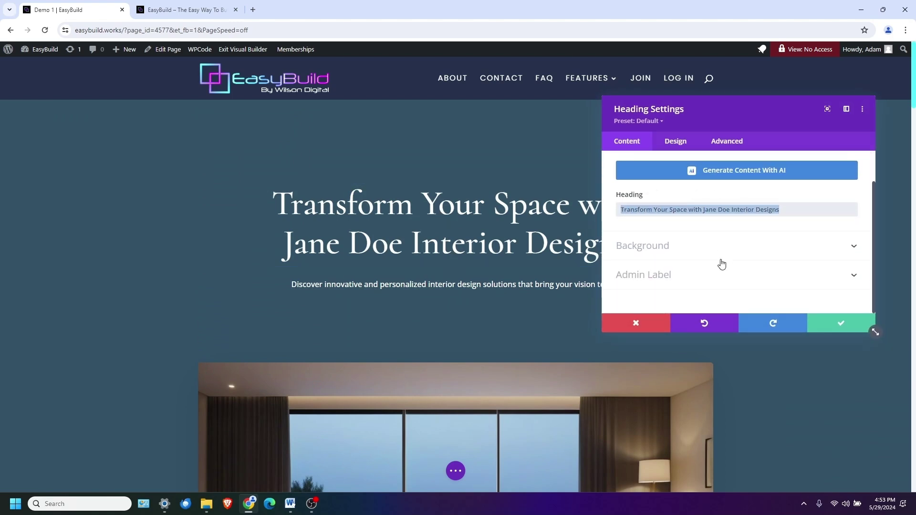
scroll(685, 254, "up", 2)
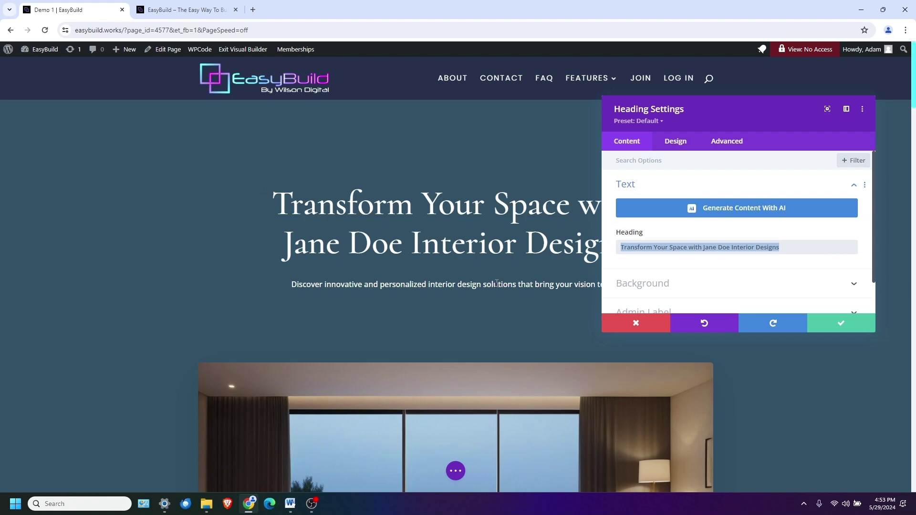
left_click(638, 328)
Review the hero image, portfolio gallery and client testimonial sections of the layout in the builder.
scroll(512, 272, "down", 10)
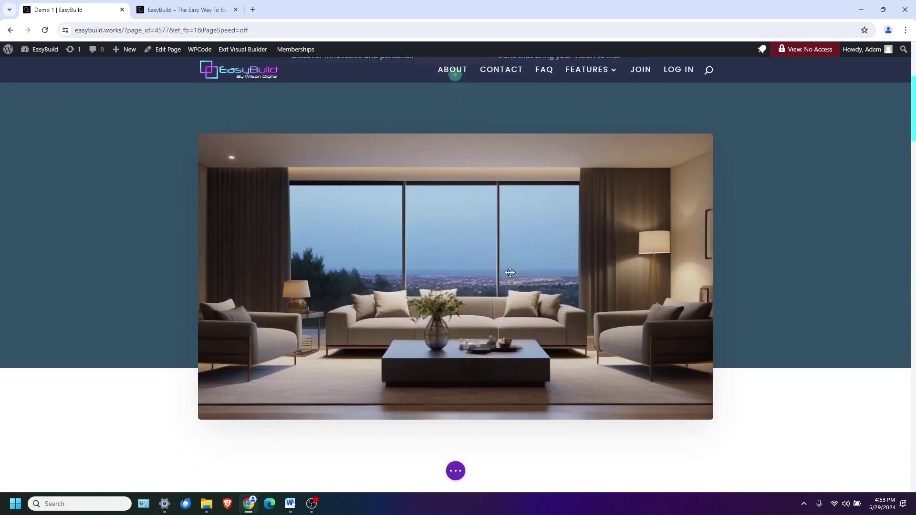
scroll(511, 286, "down", 5)
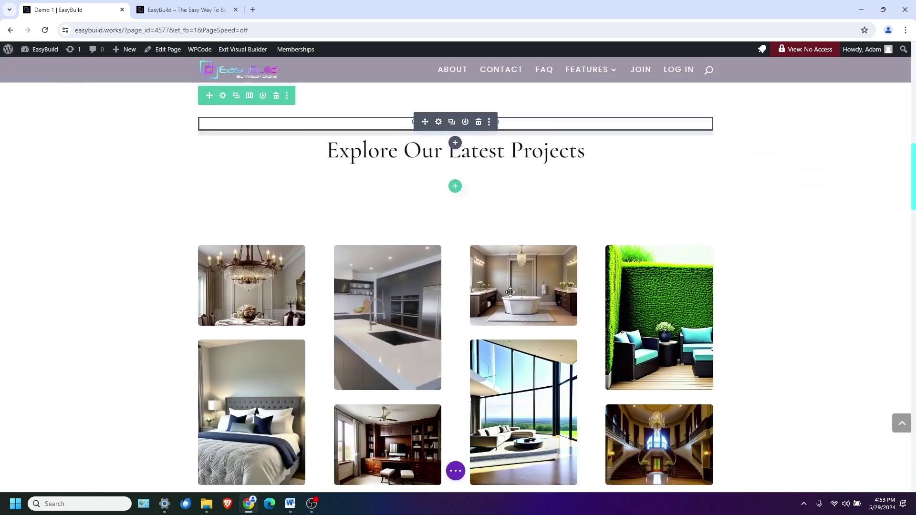
scroll(511, 296, "down", 5)
scroll(506, 292, "up", 10)
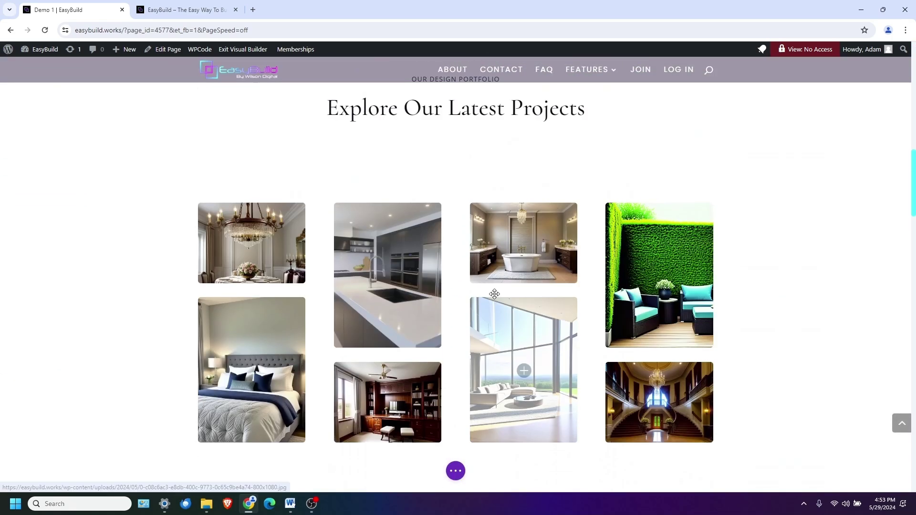
scroll(494, 294, "down", 7)
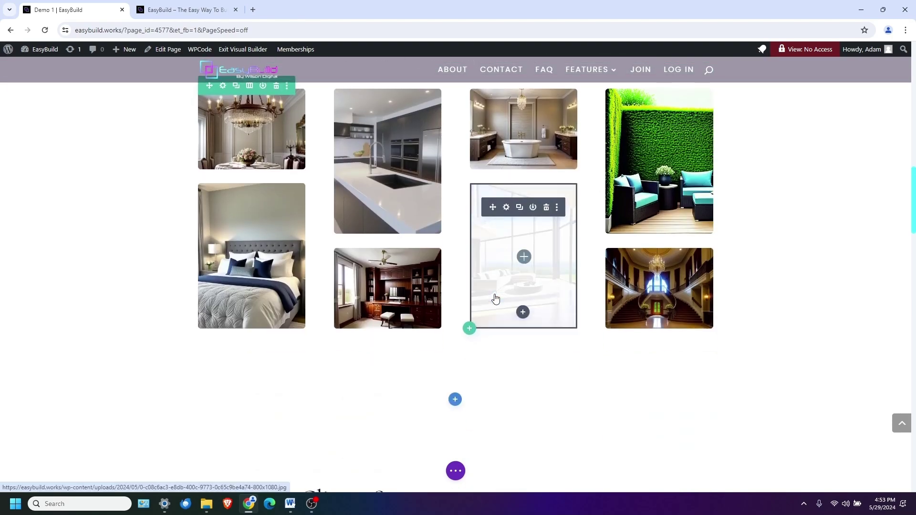
scroll(495, 298, "down", 10)
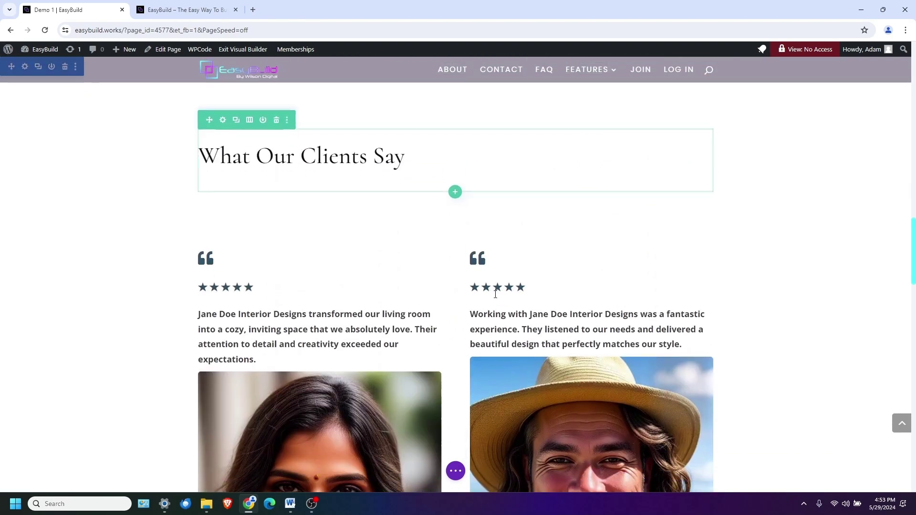
scroll(494, 294, "down", 2)
scroll(494, 293, "up", 5)
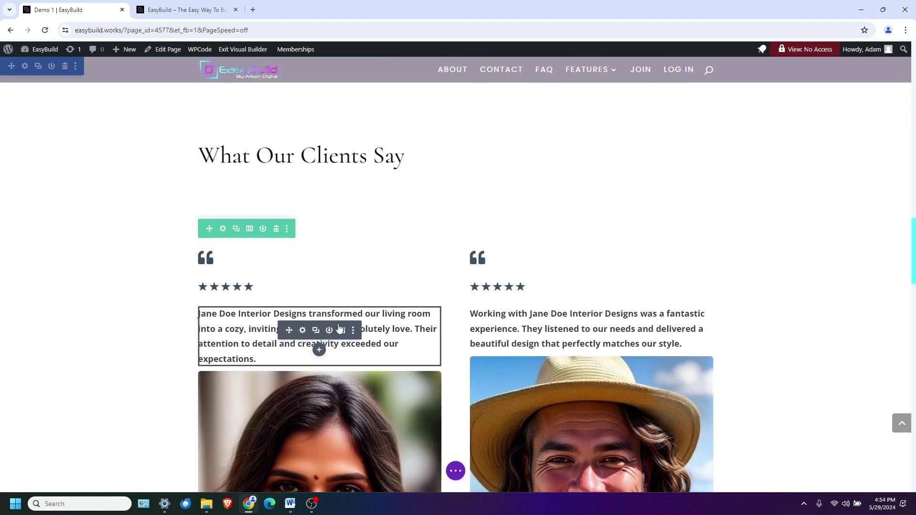
scroll(306, 339, "down", 5)
Publish the page and exit the visual builder.
left_click(456, 471)
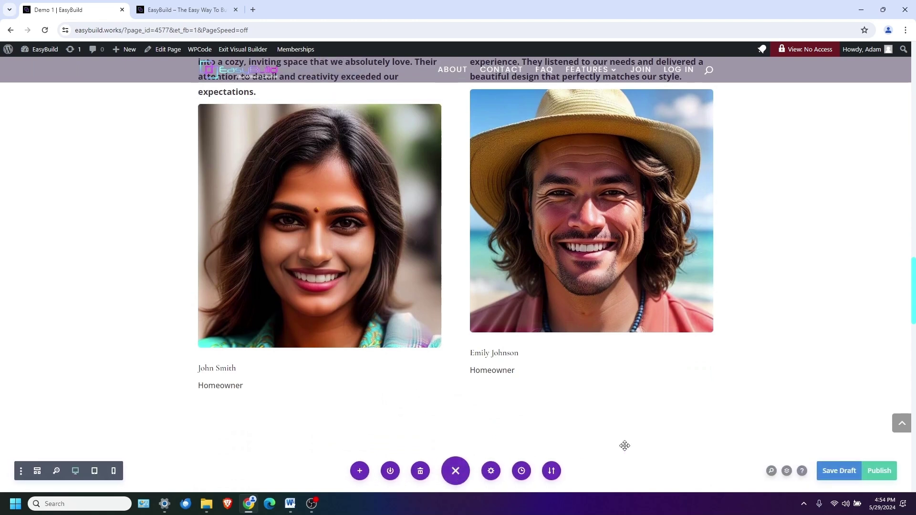
left_click(878, 471)
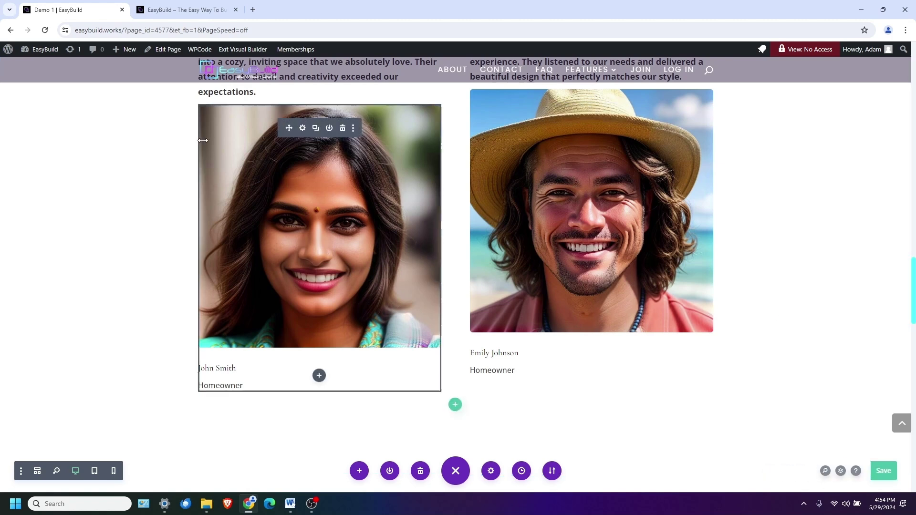
left_click(235, 51)
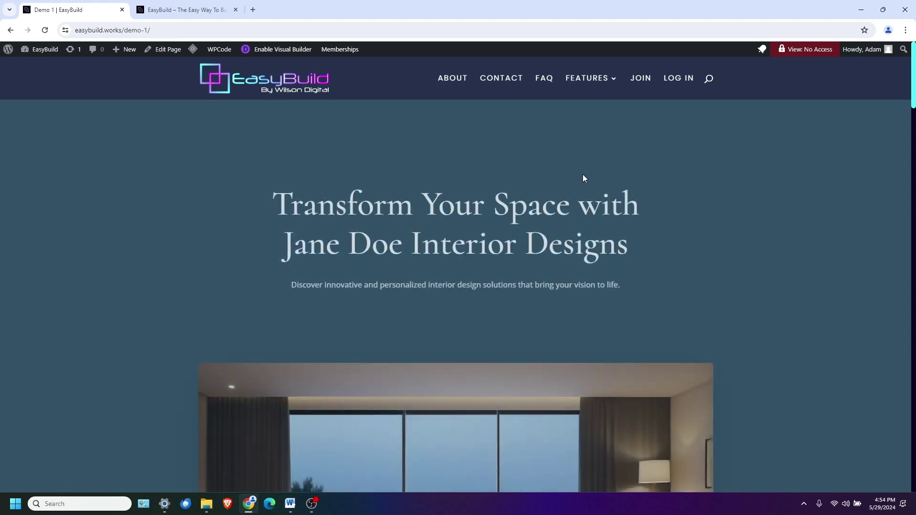
Review the published page from the hero section through the portfolio, testimonials, contact form and consultation section down to the footer.
scroll(705, 253, "down", 5)
scroll(704, 254, "down", 4)
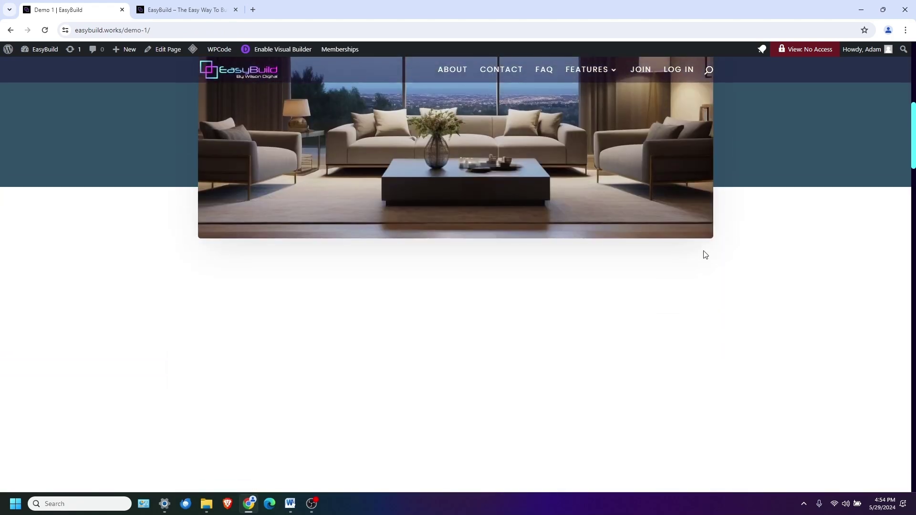
scroll(705, 254, "down", 4)
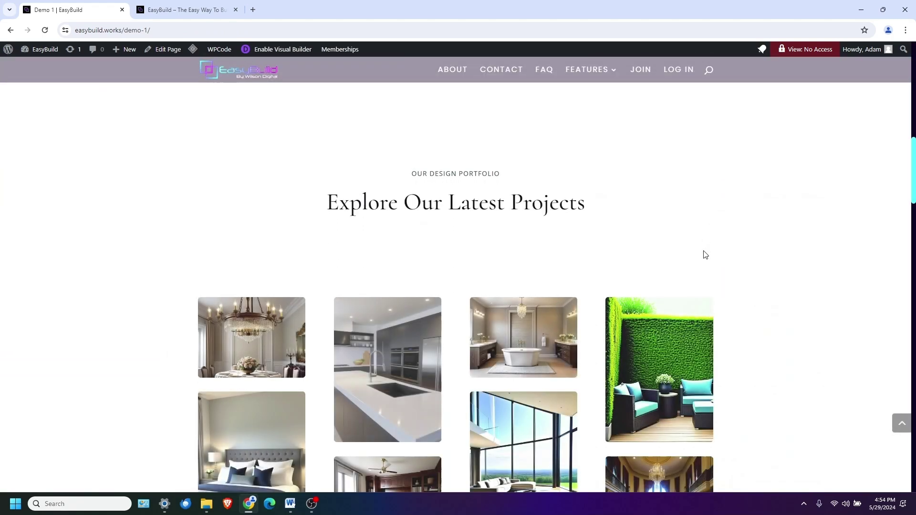
scroll(705, 254, "down", 4)
scroll(705, 254, "down", 4)
scroll(705, 254, "down", 4)
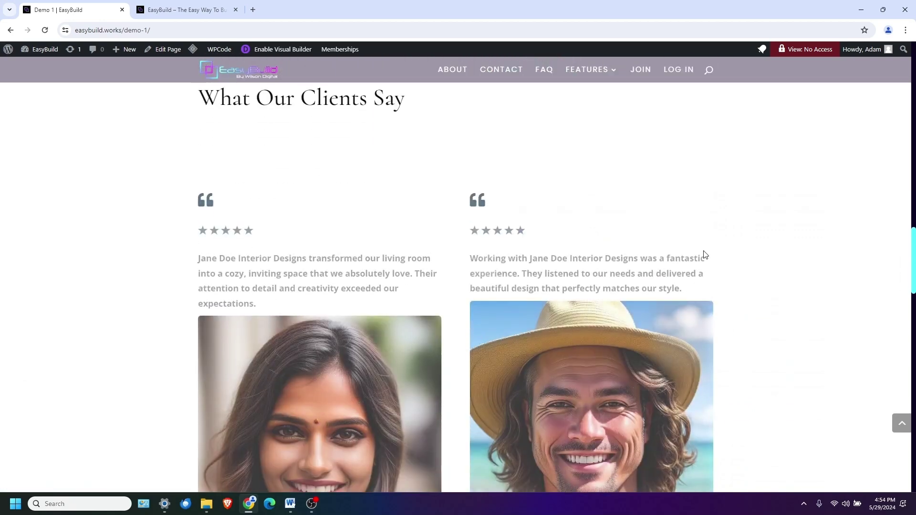
scroll(705, 254, "down", 4)
scroll(704, 254, "down", 4)
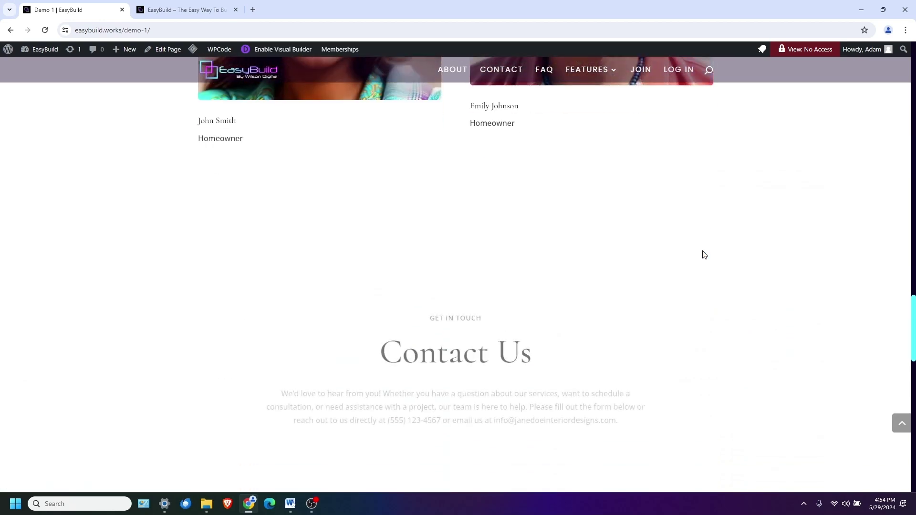
scroll(704, 254, "down", 4)
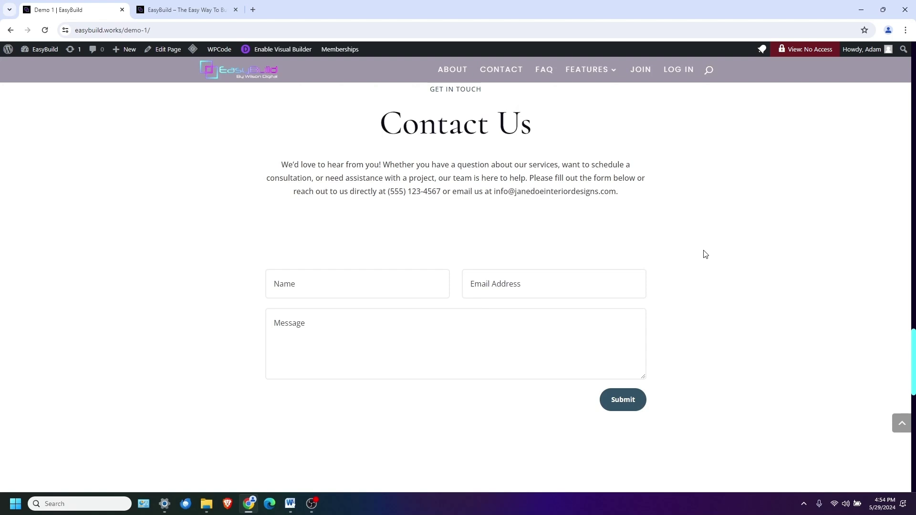
scroll(704, 257, "down", 8)
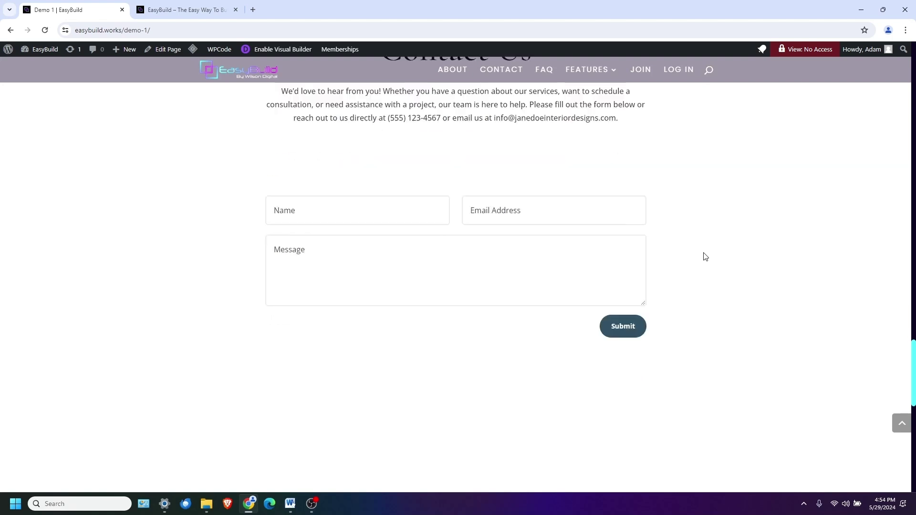
scroll(704, 254, "down", 4)
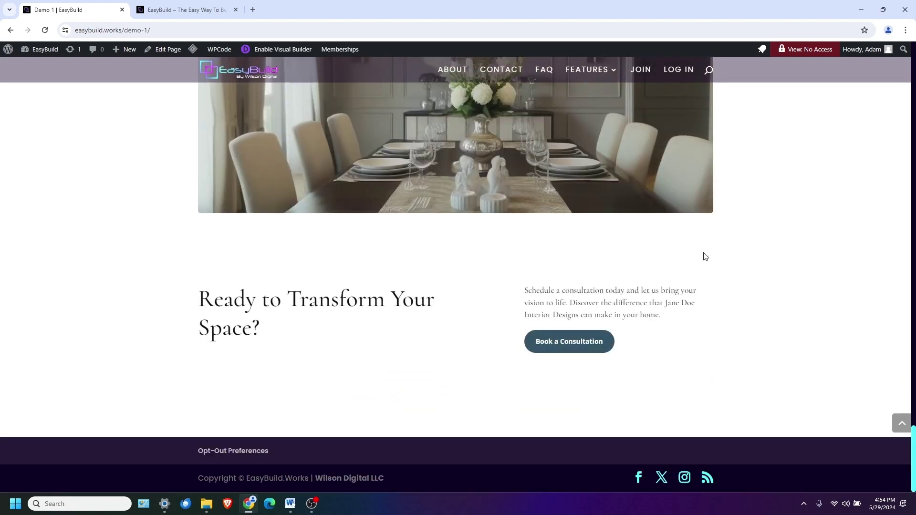
scroll(704, 253, "up", 15)
scroll(704, 257, "up", 12)
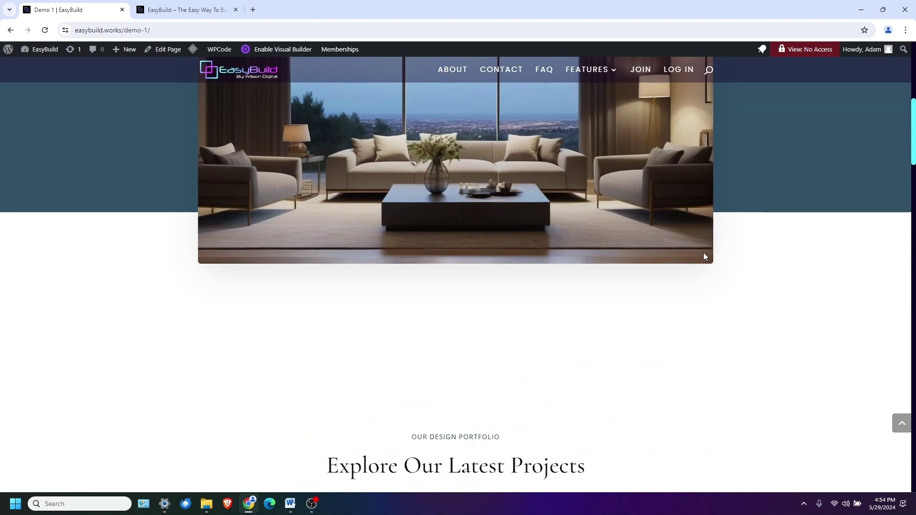
scroll(705, 257, "up", 6)
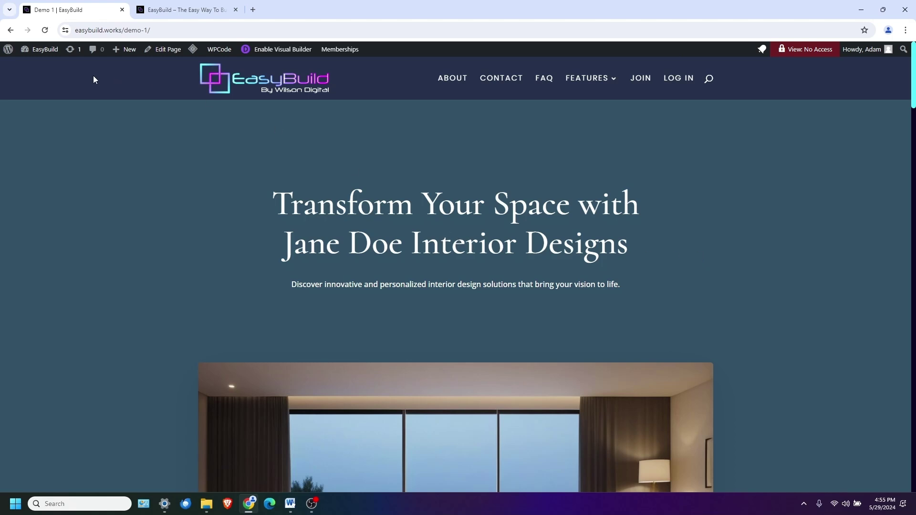
Add a new page from the WordPress dashboard and title it "Demo 2".
mouse_move(41, 49)
left_click(34, 70)
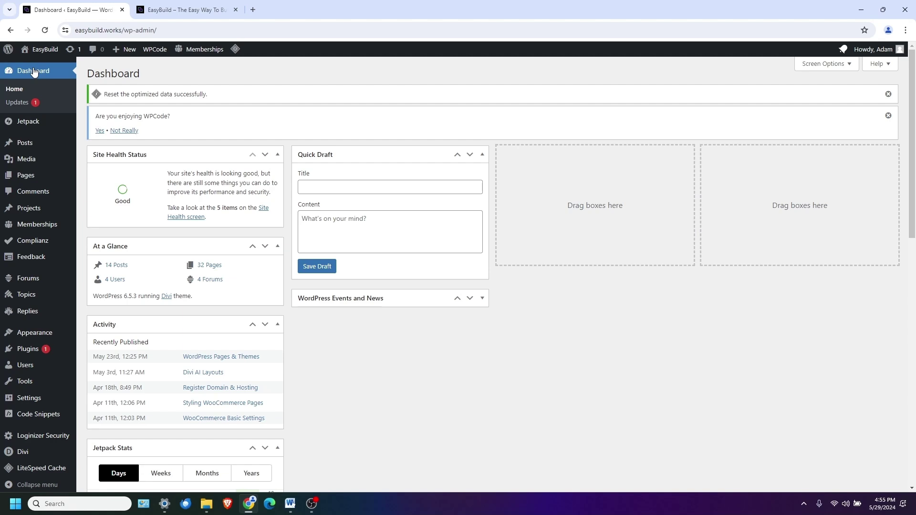
mouse_move(29, 179)
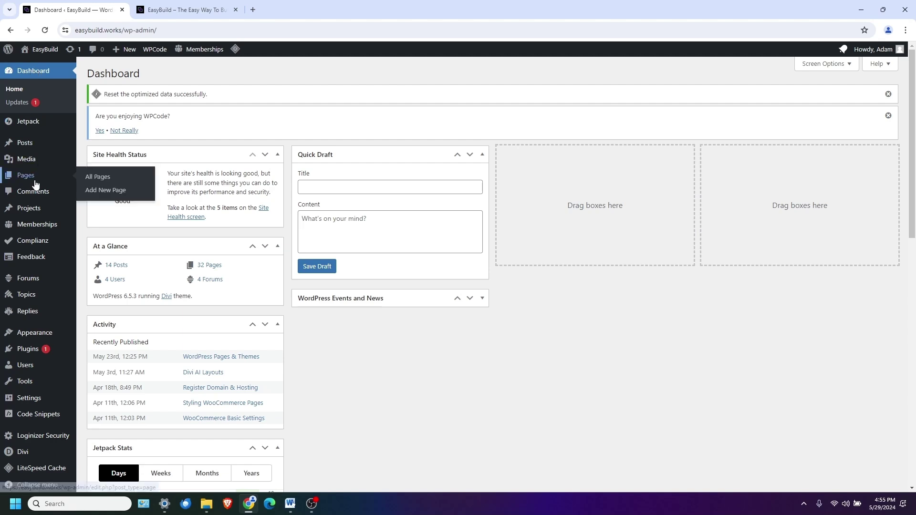
left_click(101, 191)
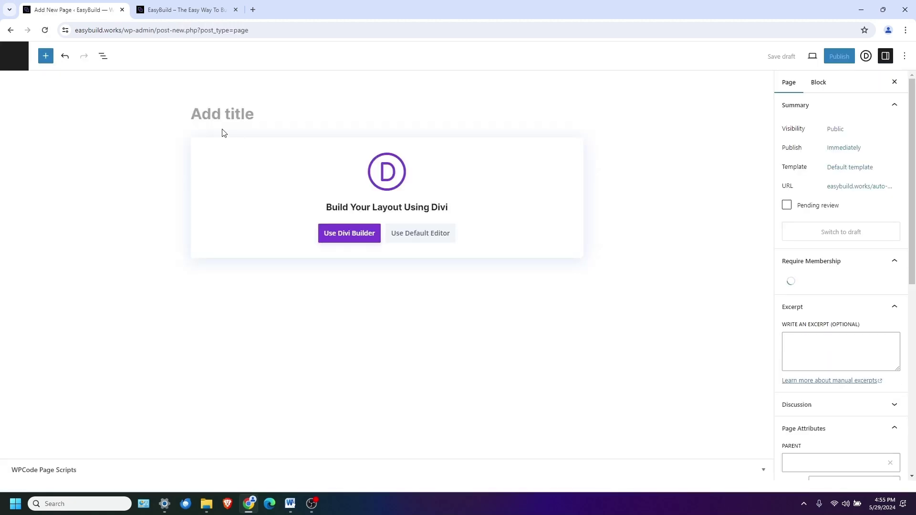
type("Demo 2")
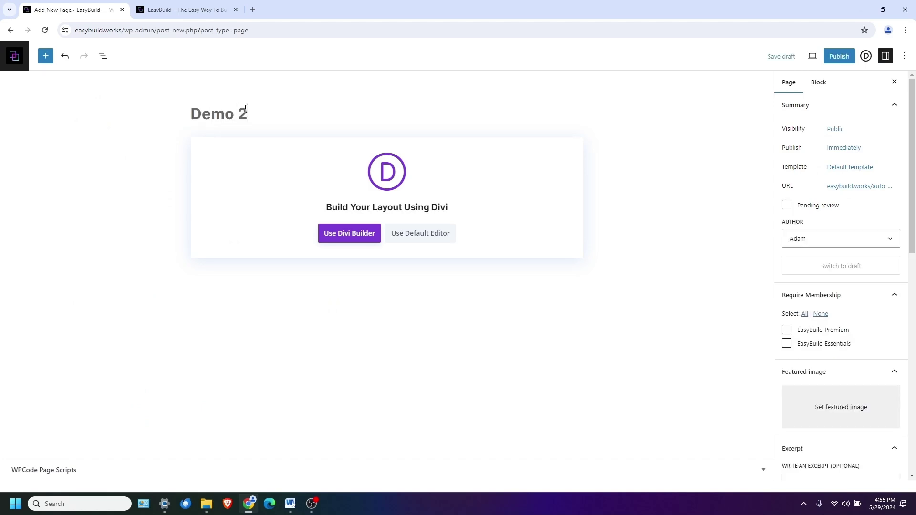
Start the page in the Divi Builder from a premade layout and browse the available layout packs.
left_click(335, 233)
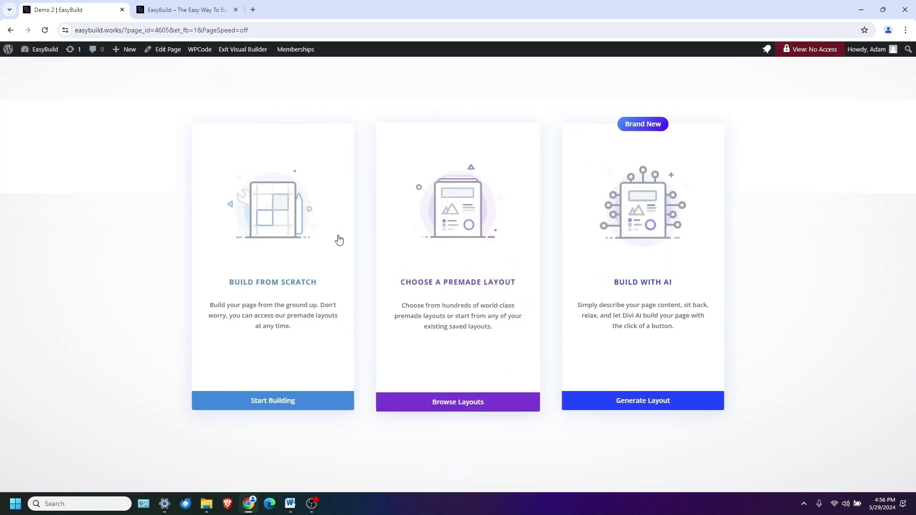
left_click(455, 292)
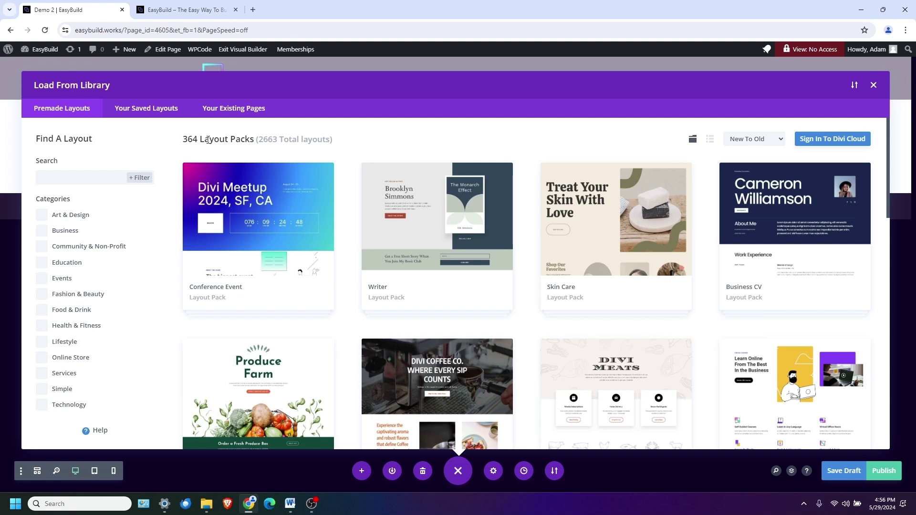
scroll(444, 304, "down", 1)
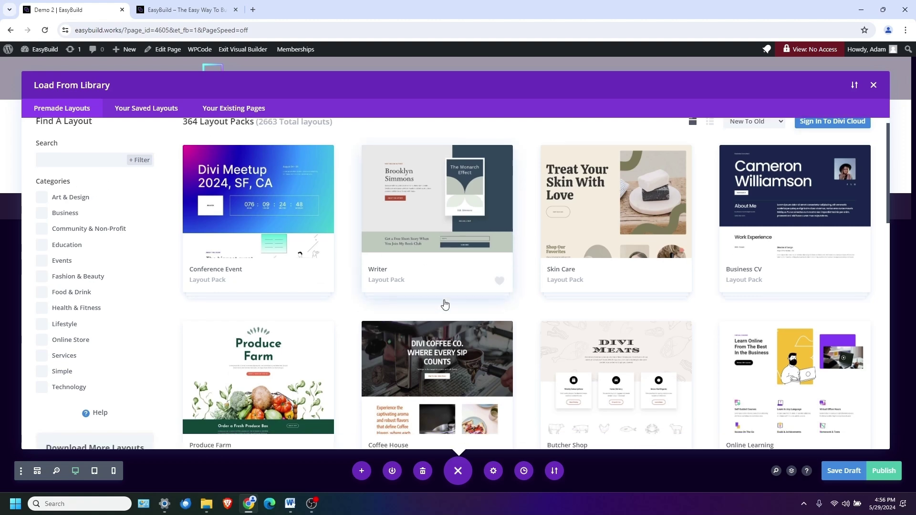
scroll(444, 305, "down", 10)
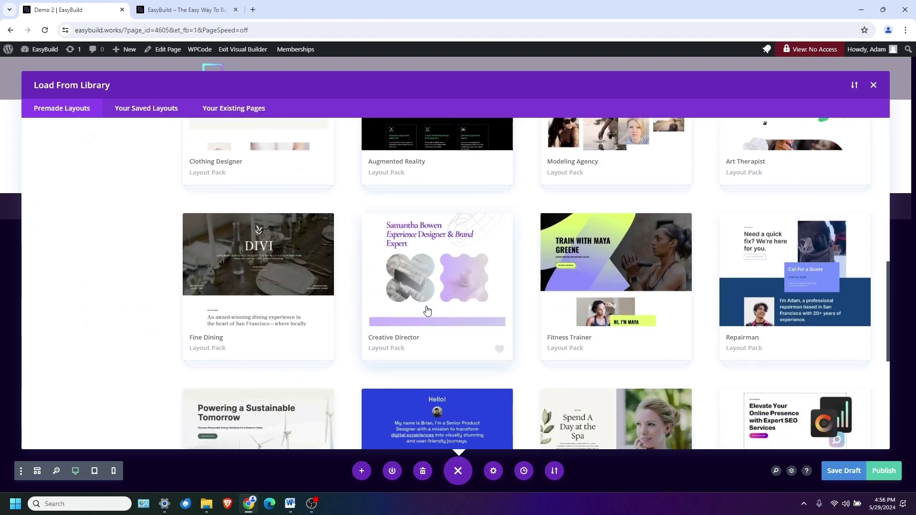
scroll(427, 311, "down", 2)
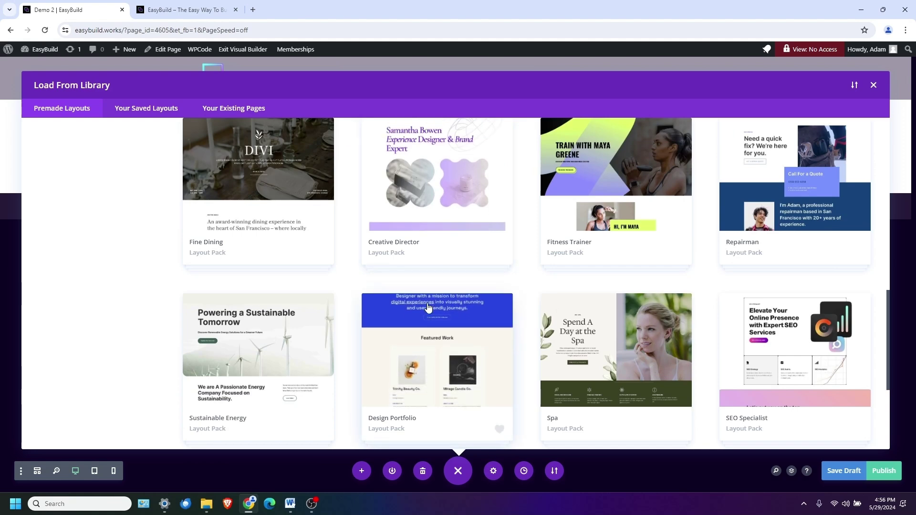
scroll(427, 307, "down", 6)
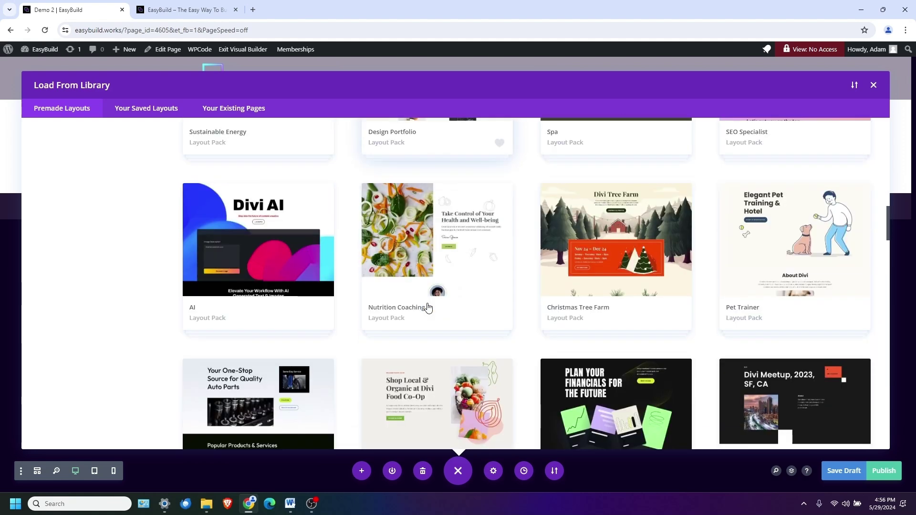
scroll(428, 308, "up", 10)
Filter the premade layouts by the Art & Design category and open the Interior Designer layout pack.
left_click(43, 216)
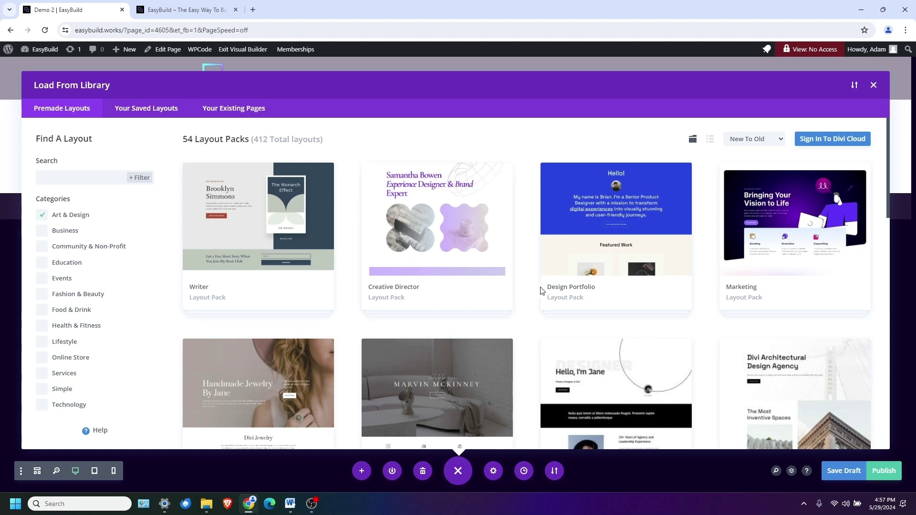
scroll(594, 301, "down", 2)
scroll(594, 301, "down", 2)
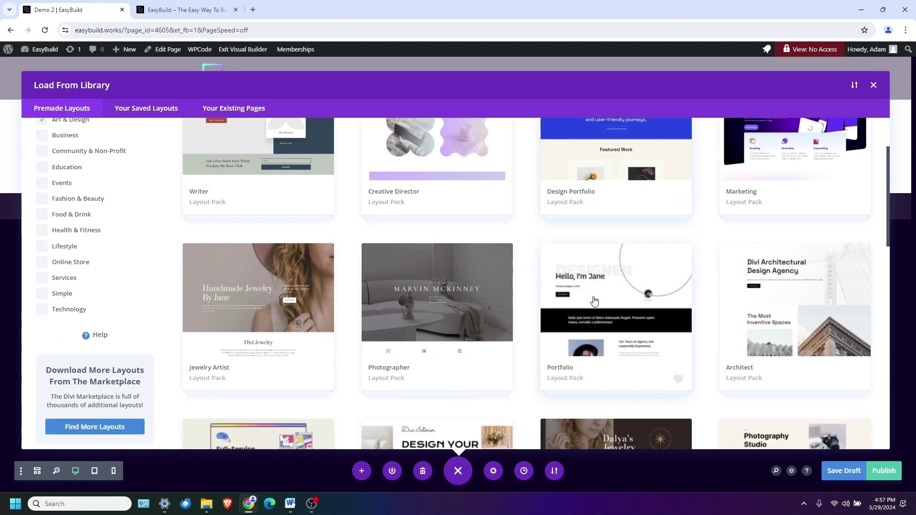
scroll(594, 301, "down", 1)
scroll(593, 299, "down", 4)
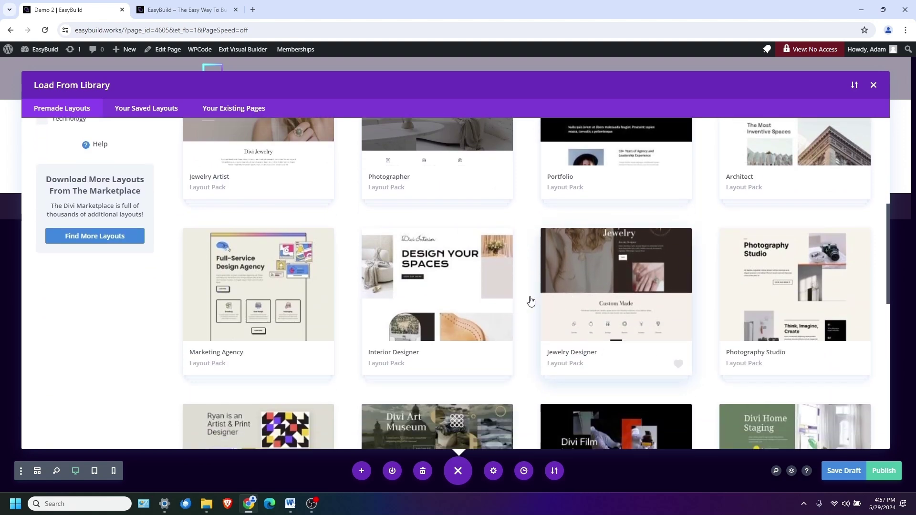
left_click(440, 297)
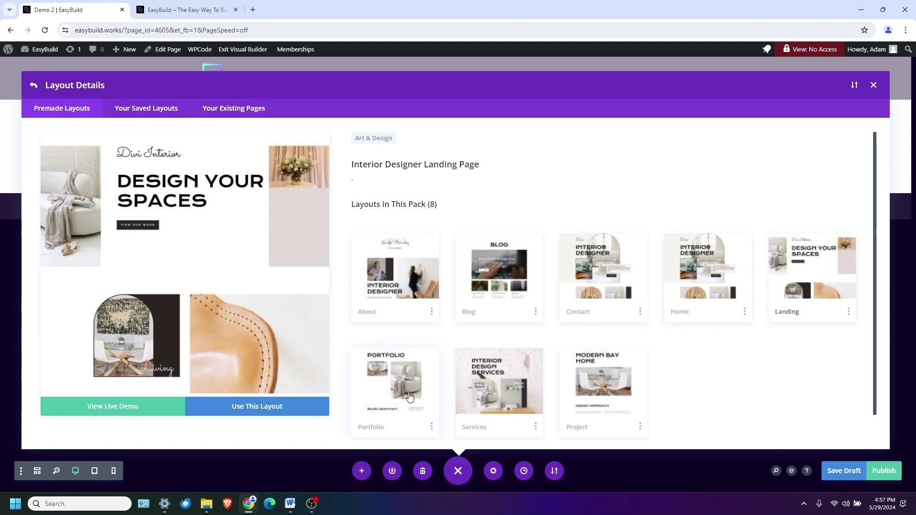
Preview the Home layout of the Interior Designer pack and load it into the page.
left_click(712, 285)
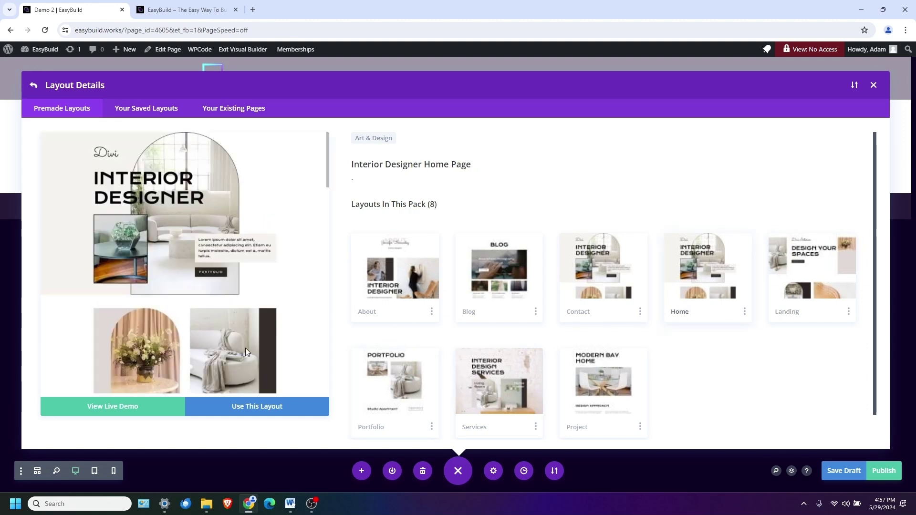
scroll(238, 349, "down", 6)
scroll(239, 349, "down", 3)
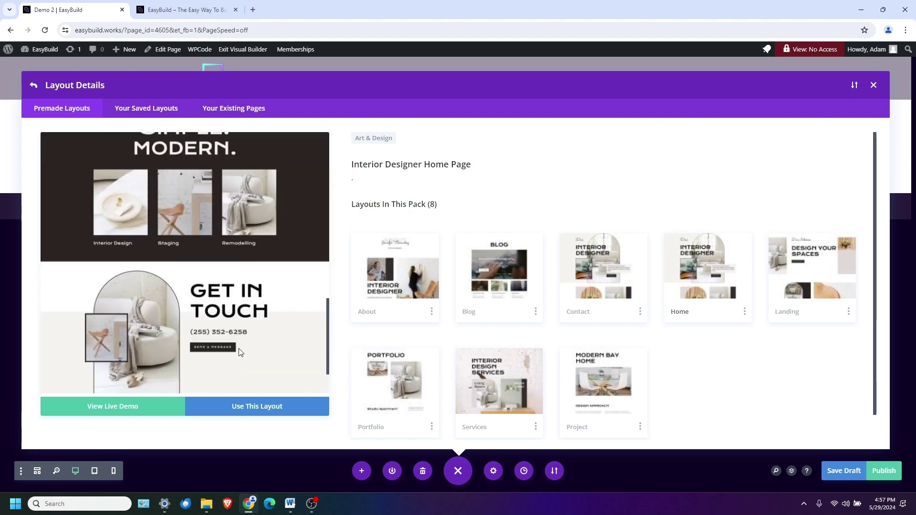
scroll(237, 345, "up", 9)
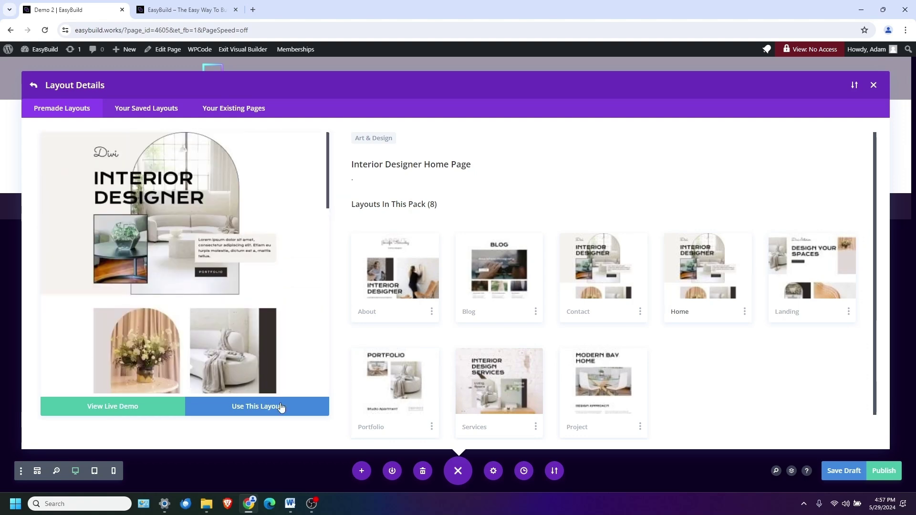
left_click(270, 409)
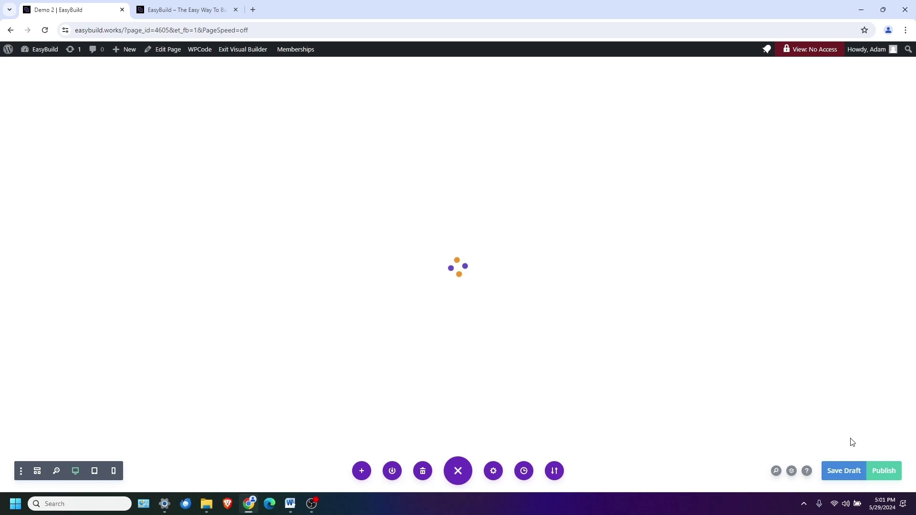
Publish the Demo 2 page and exit the visual builder.
left_click(892, 472)
left_click(244, 50)
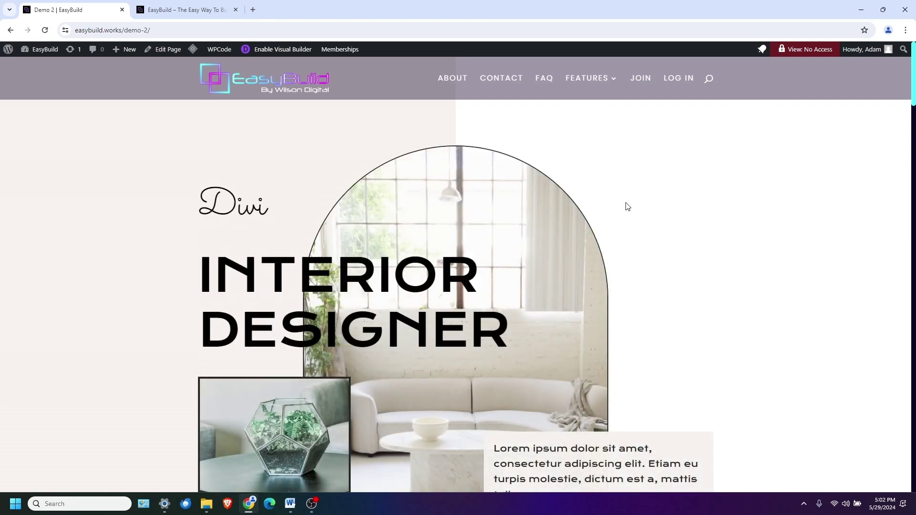
Skim the published Demo 2 page from the hero down to the Get In Touch section and return to its beginning.
scroll(627, 207, "down", 10)
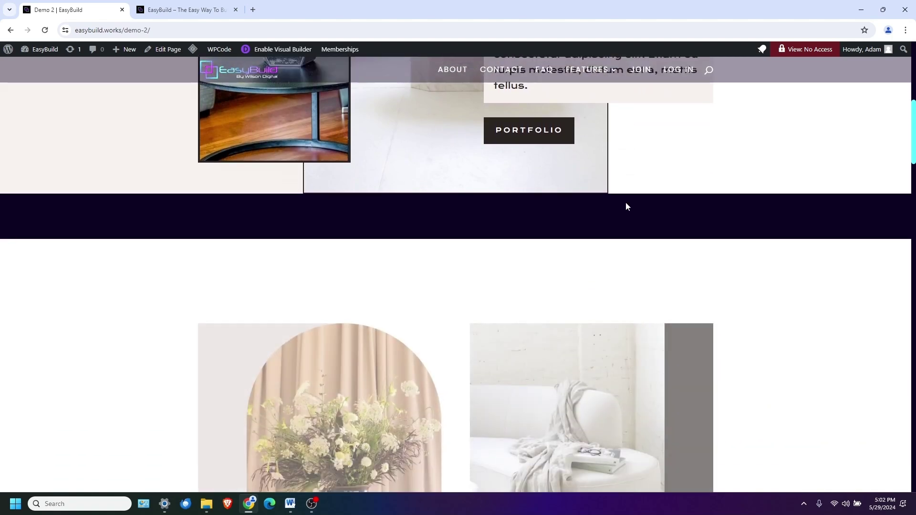
scroll(626, 206, "down", 15)
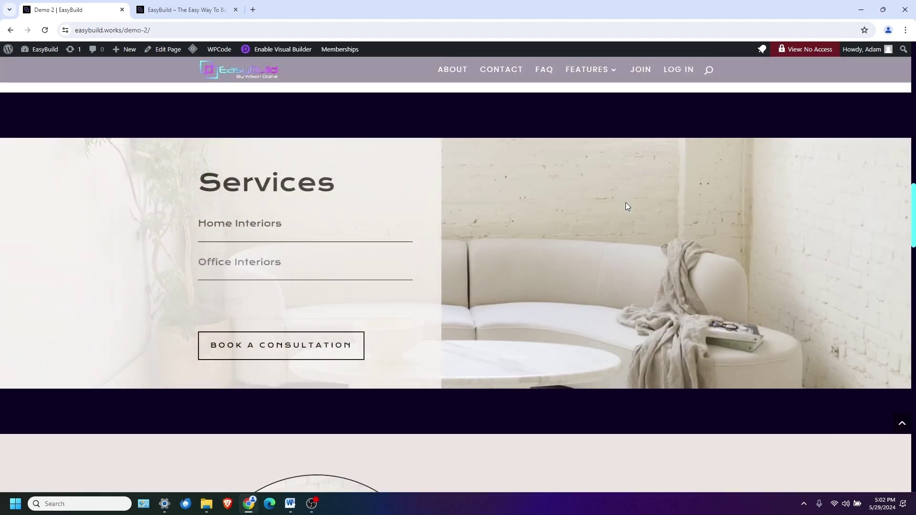
scroll(626, 206, "down", 4)
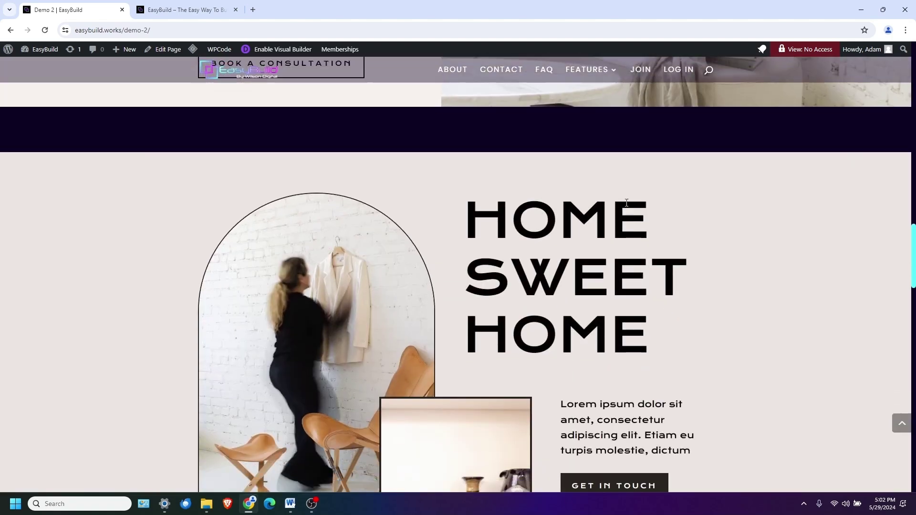
scroll(626, 206, "down", 5)
scroll(626, 206, "down", 4)
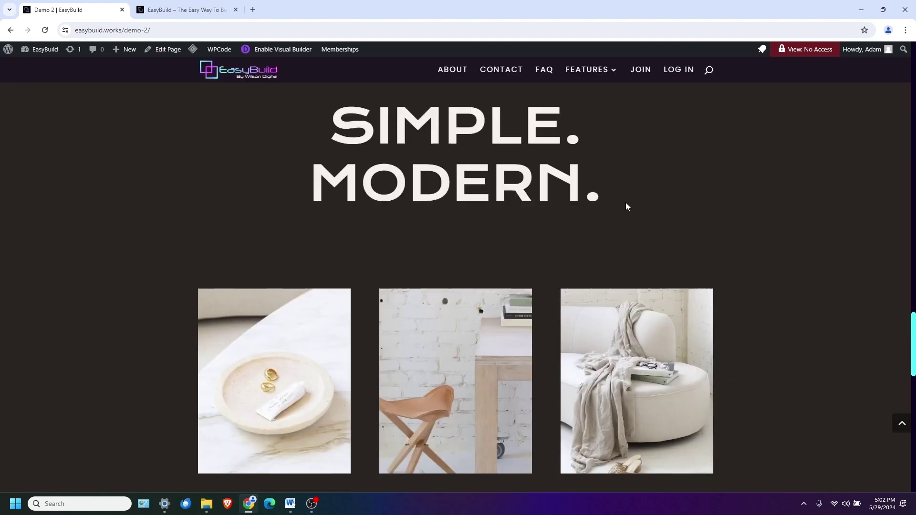
scroll(627, 207, "down", 10)
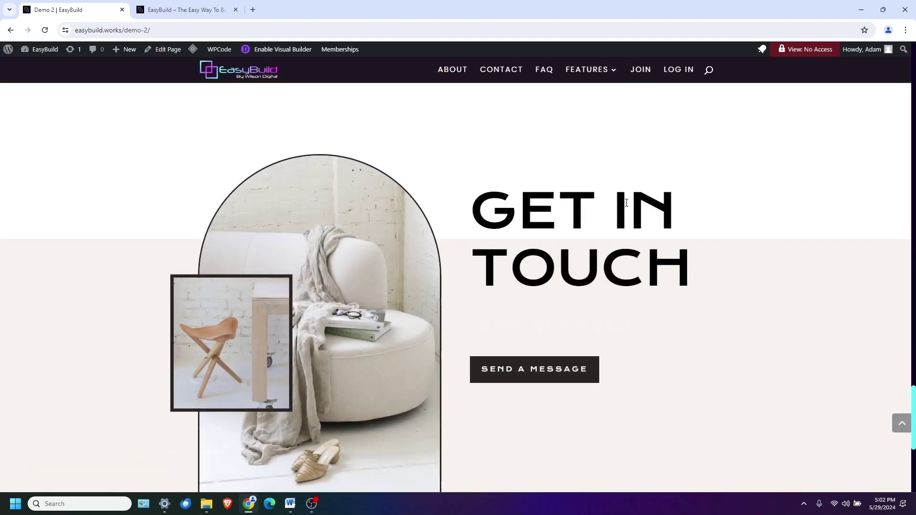
scroll(625, 202, "up", 9)
scroll(625, 201, "up", 15)
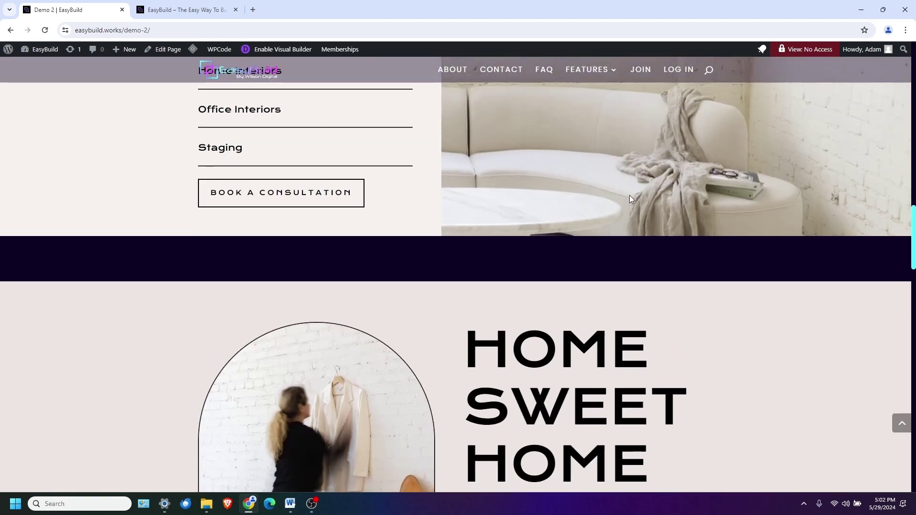
scroll(631, 199, "up", 12)
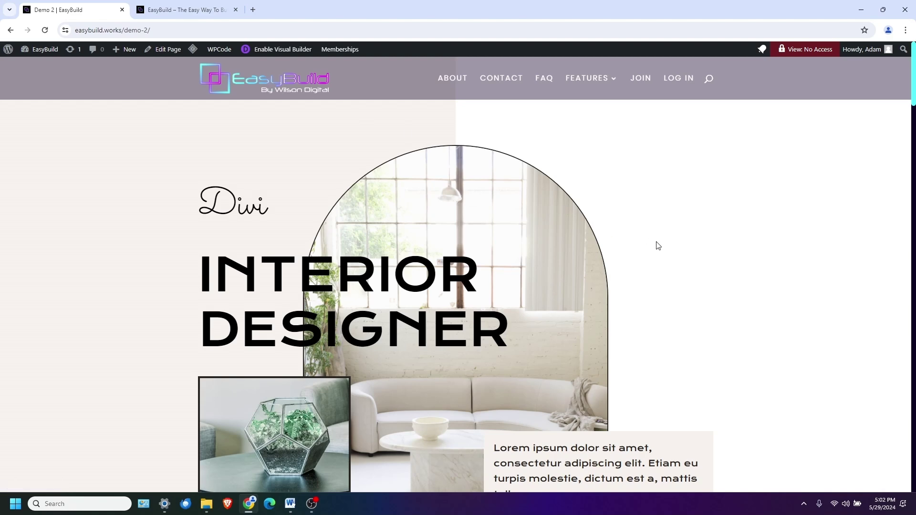
Review the hero, Services, Home Sweet Home, Simple Modern and Get In Touch sections again, down to the subscribe form and footer links.
scroll(665, 266, "down", 9)
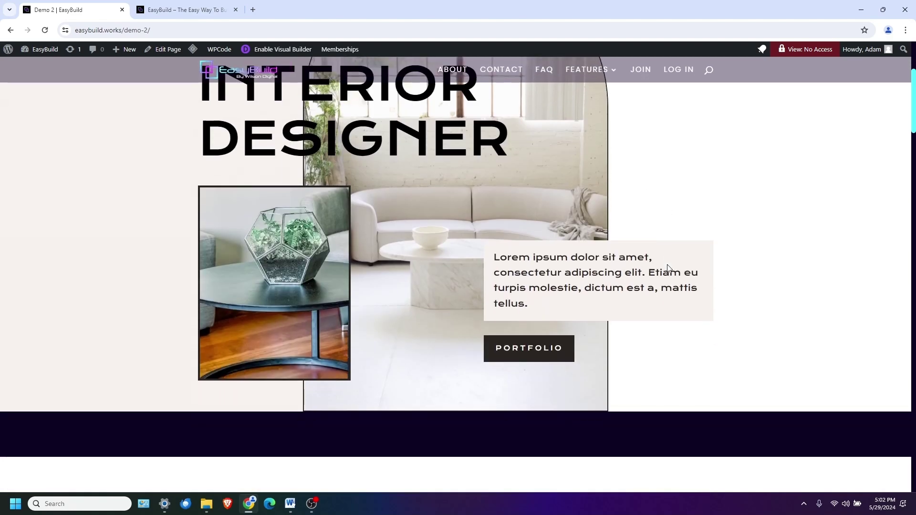
scroll(668, 268, "down", 10)
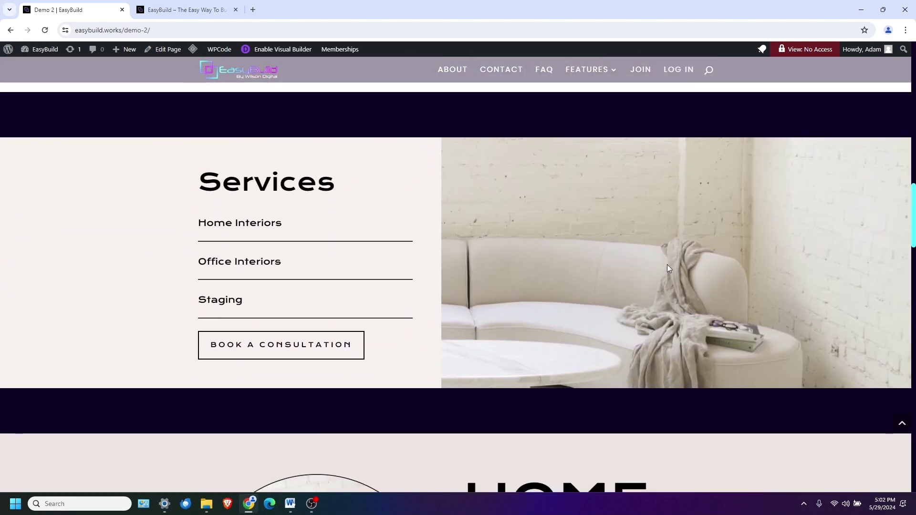
scroll(668, 269, "down", 8)
scroll(669, 268, "down", 9)
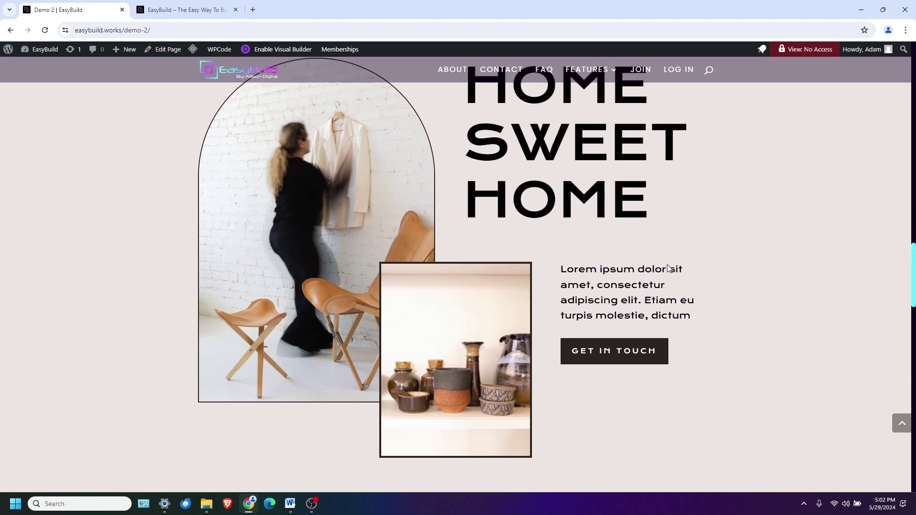
scroll(667, 269, "down", 11)
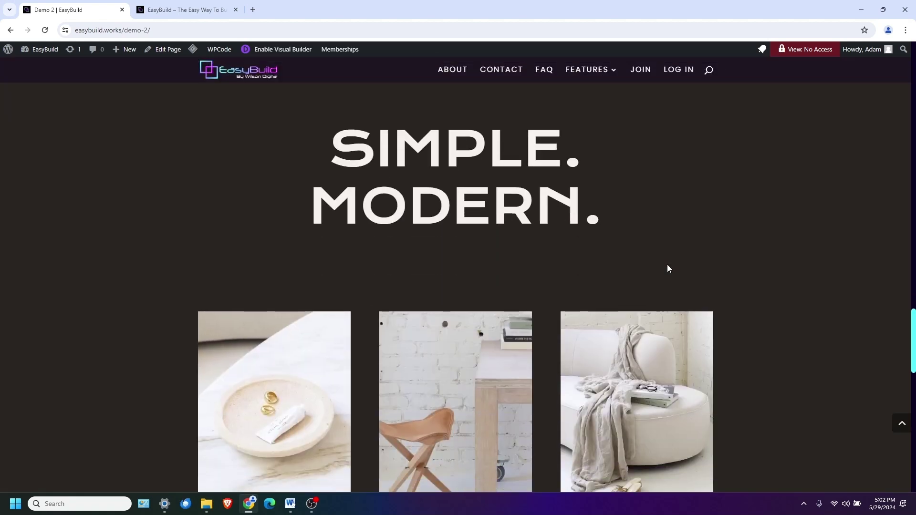
scroll(668, 265, "down", 2)
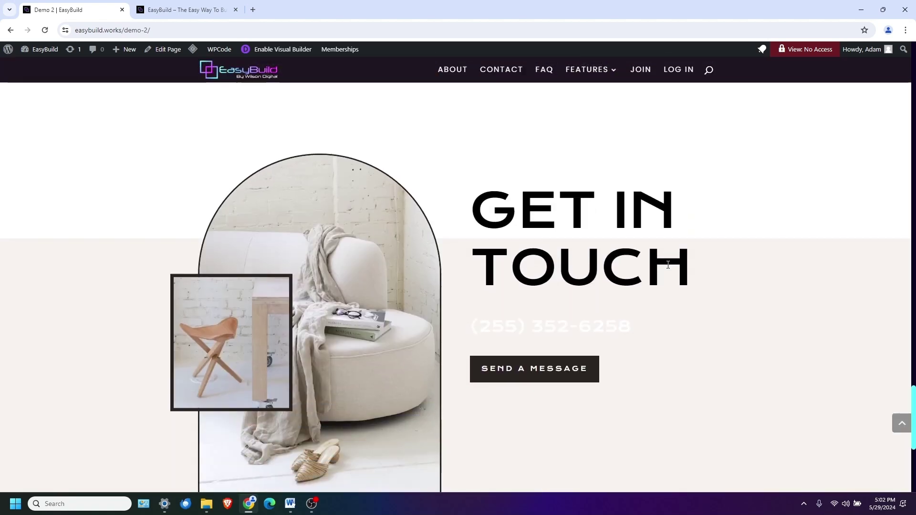
scroll(661, 300, "down", 5)
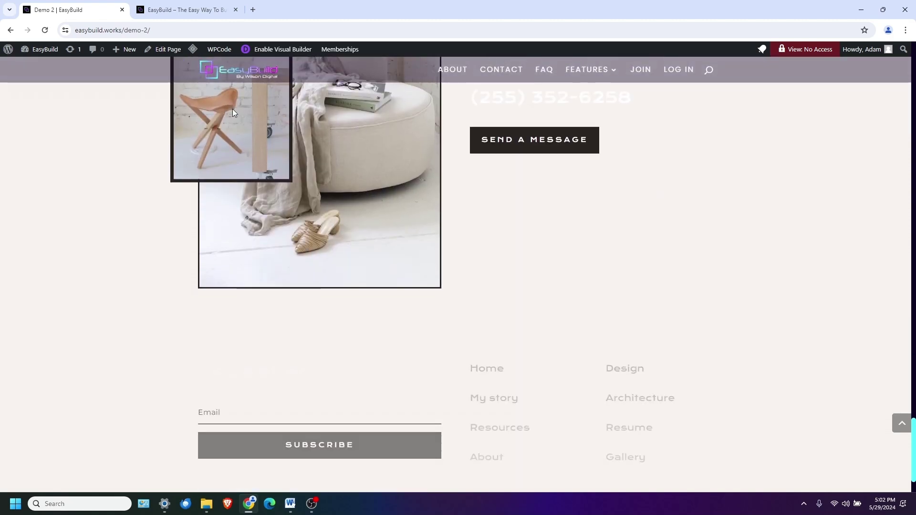
Reopen the page in the visual builder and examine the AI editing and Change Style options for the arched hero image, discarding its settings.
left_click(289, 55)
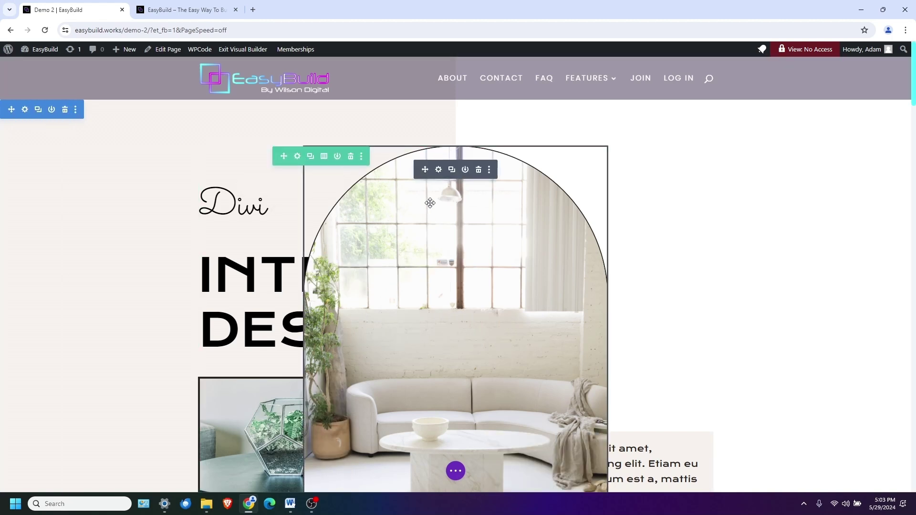
left_click(438, 169)
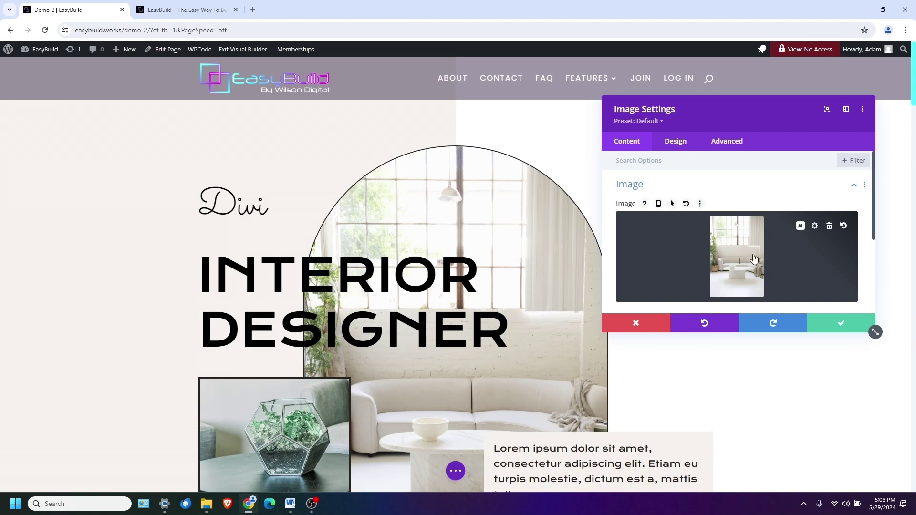
left_click(801, 226)
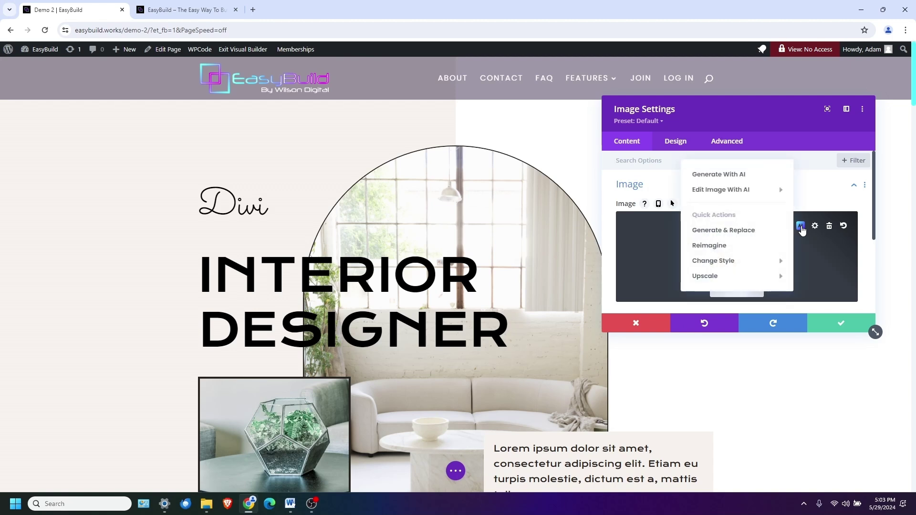
mouse_move(740, 198)
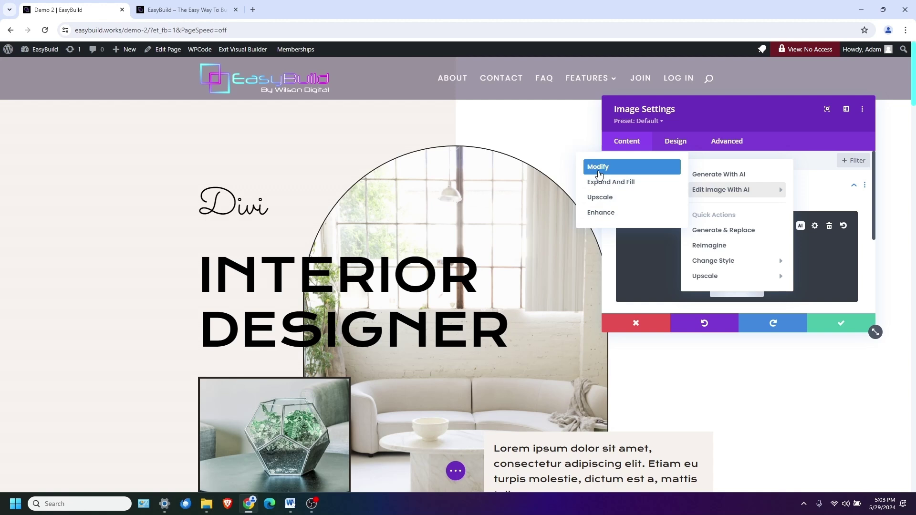
mouse_move(715, 260)
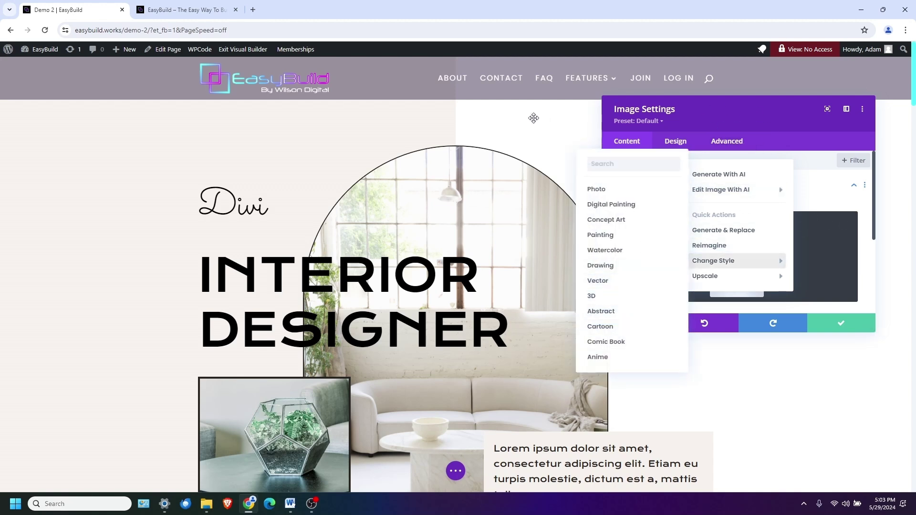
left_click(718, 107)
left_click(636, 323)
Examine the AI content generation option in the settings of the hero's Lorem ipsum text, discarding its settings.
scroll(638, 319, "down", 1)
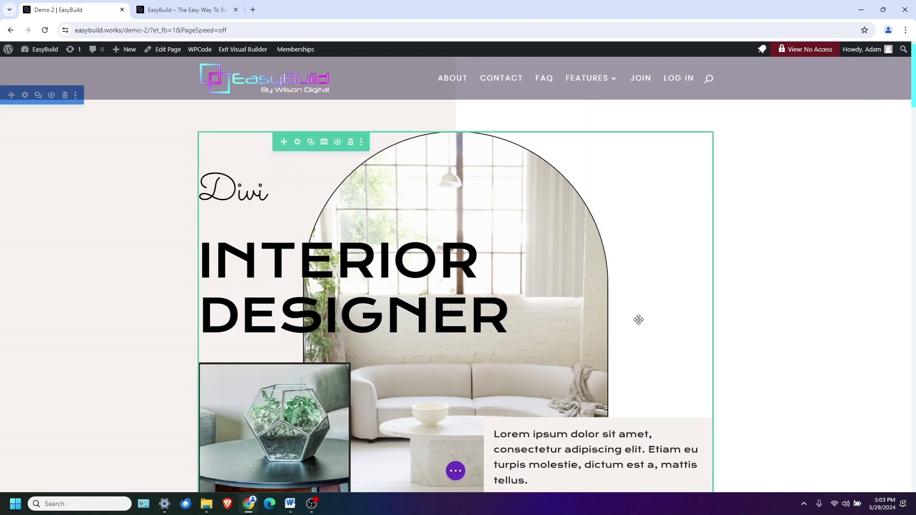
scroll(639, 320, "down", 4)
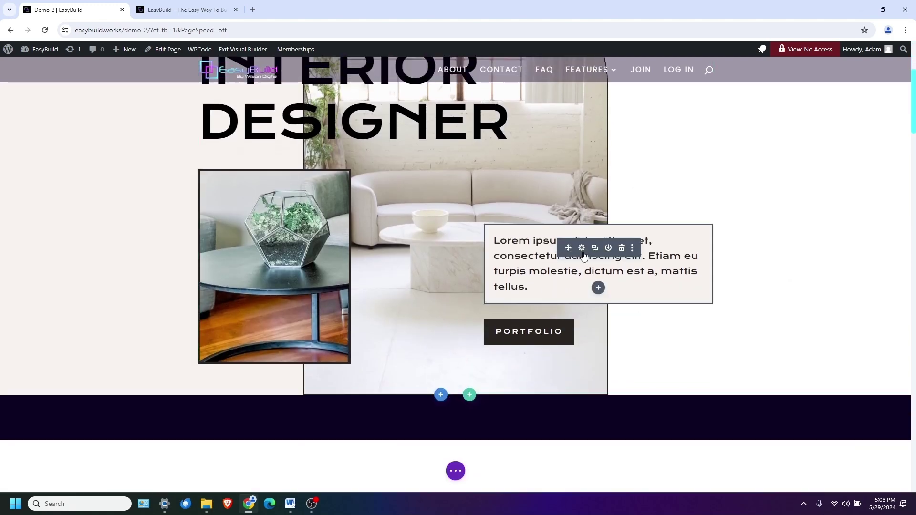
left_click(582, 249)
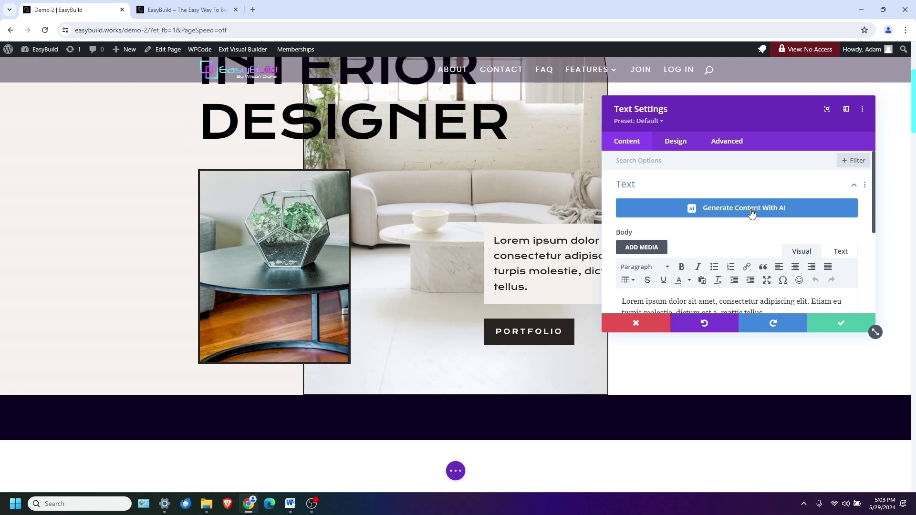
left_click(635, 323)
scroll(426, 326, "down", 5)
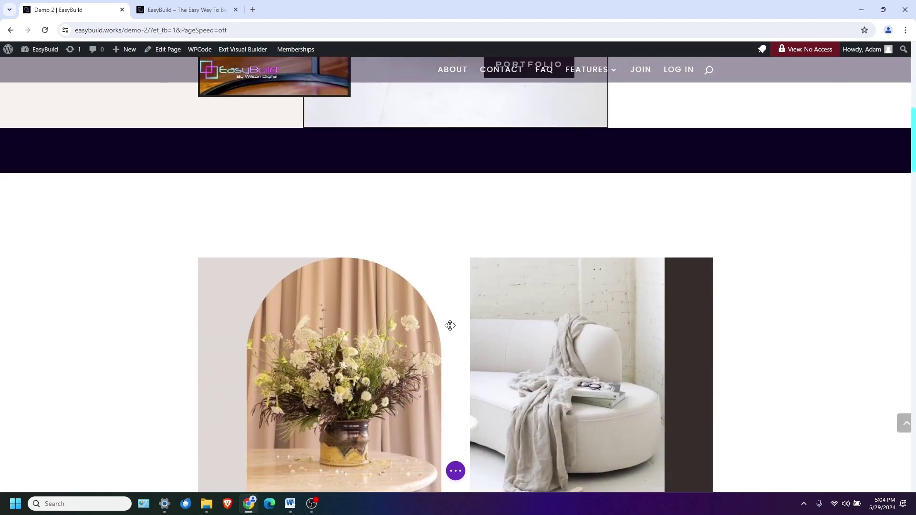
Exit the visual builder and return to the live Demo 2 page.
scroll(448, 323, "up", 10)
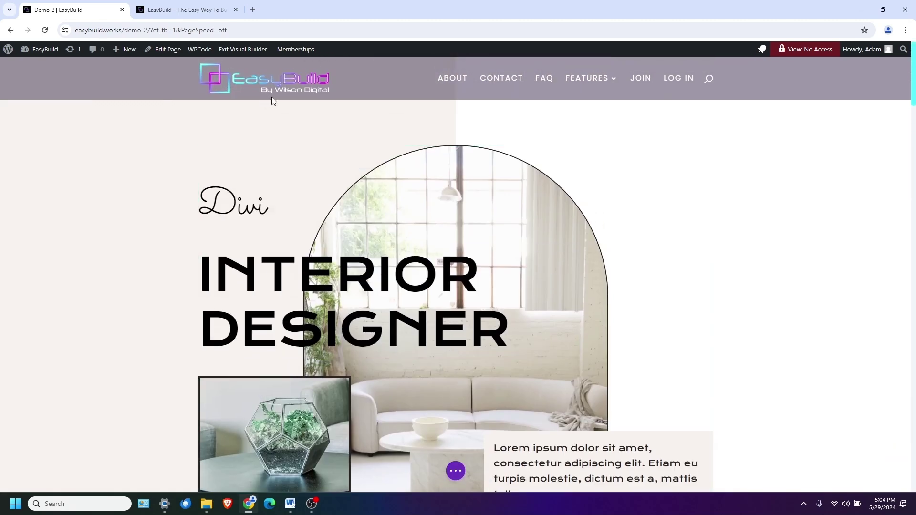
left_click(249, 54)
left_click(504, 327)
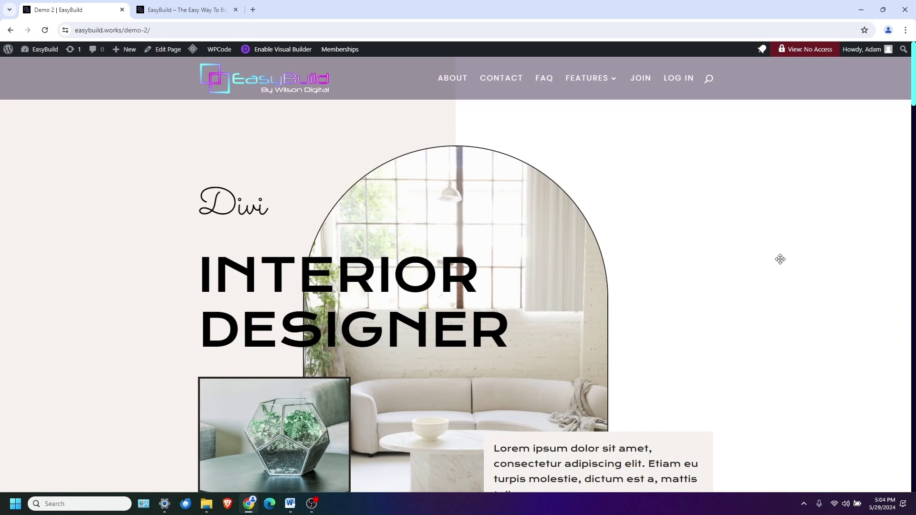
Look through the live Demo 2 page from the hero past Services, Home Sweet Home and the image gallery to the footer.
scroll(714, 307, "down", 4)
scroll(581, 300, "down", 3)
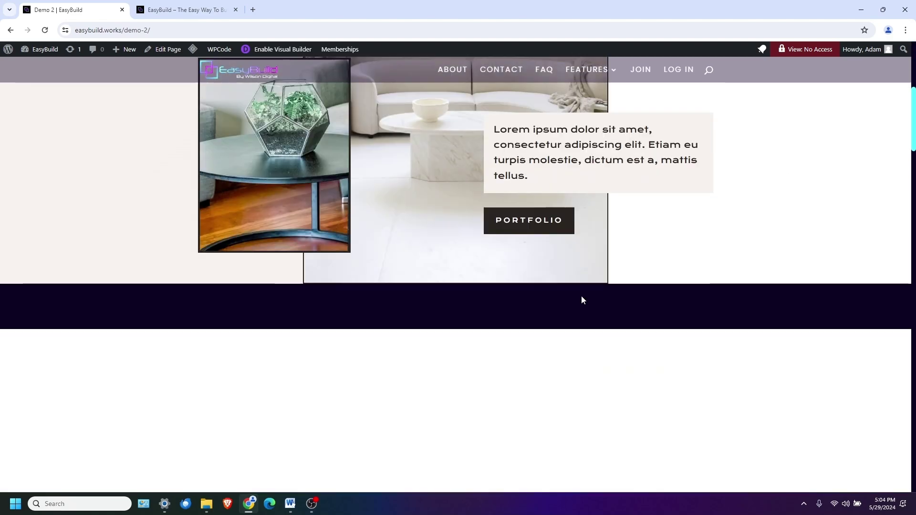
scroll(581, 298, "down", 8)
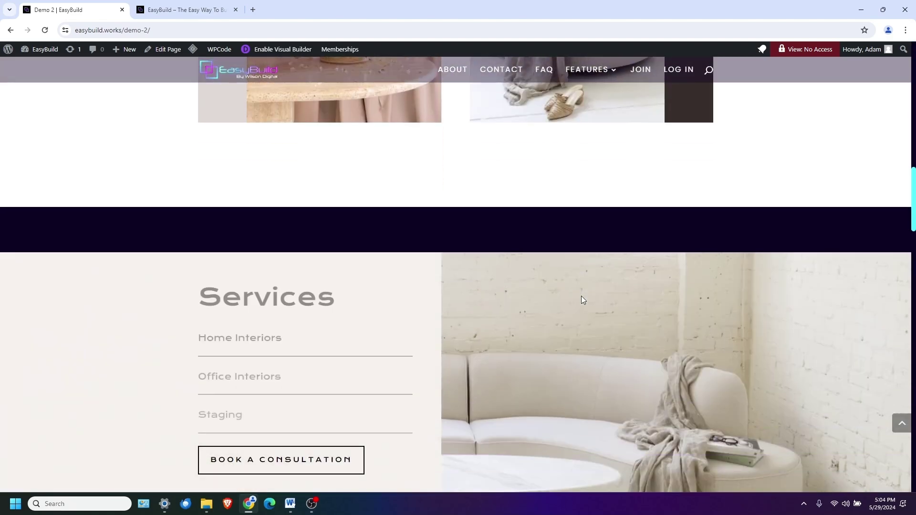
scroll(581, 299, "down", 10)
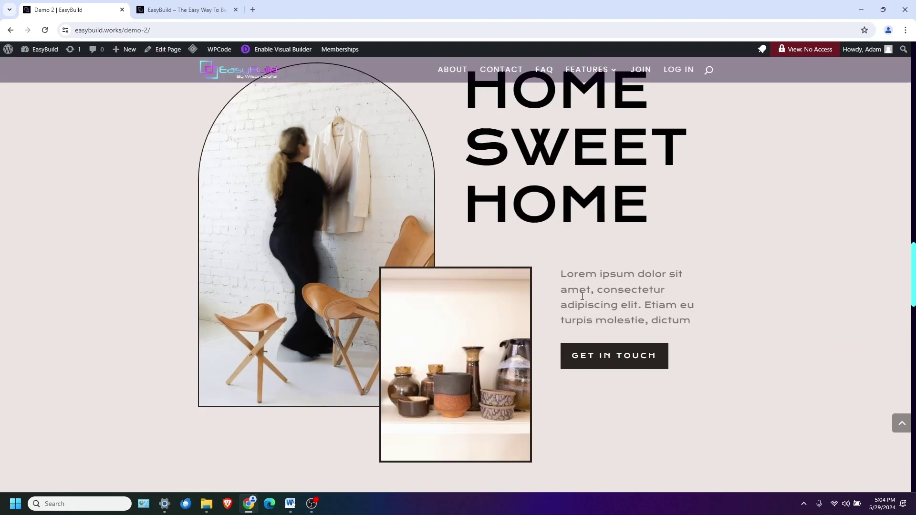
scroll(582, 296, "down", 10)
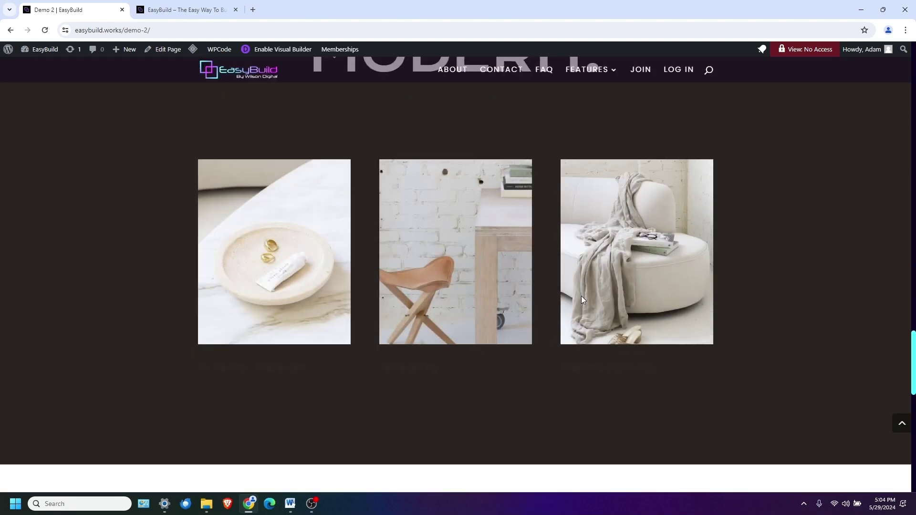
scroll(581, 300, "down", 10)
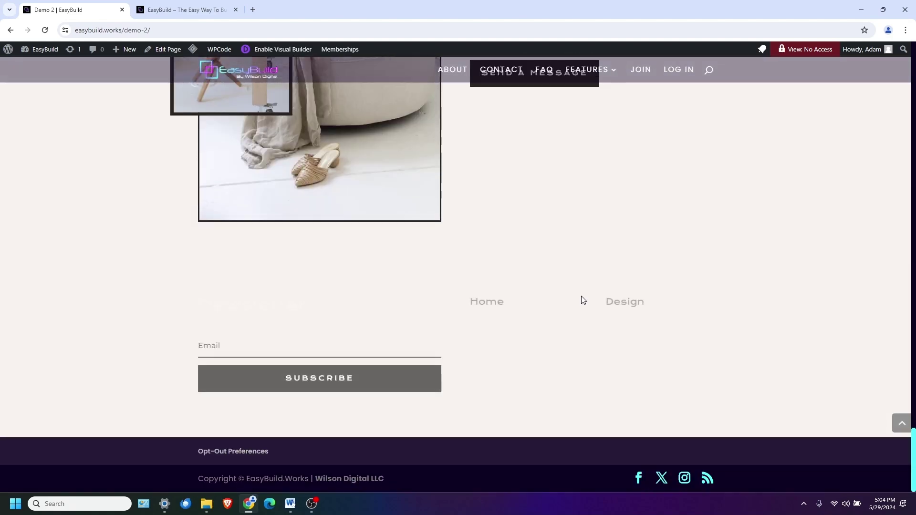